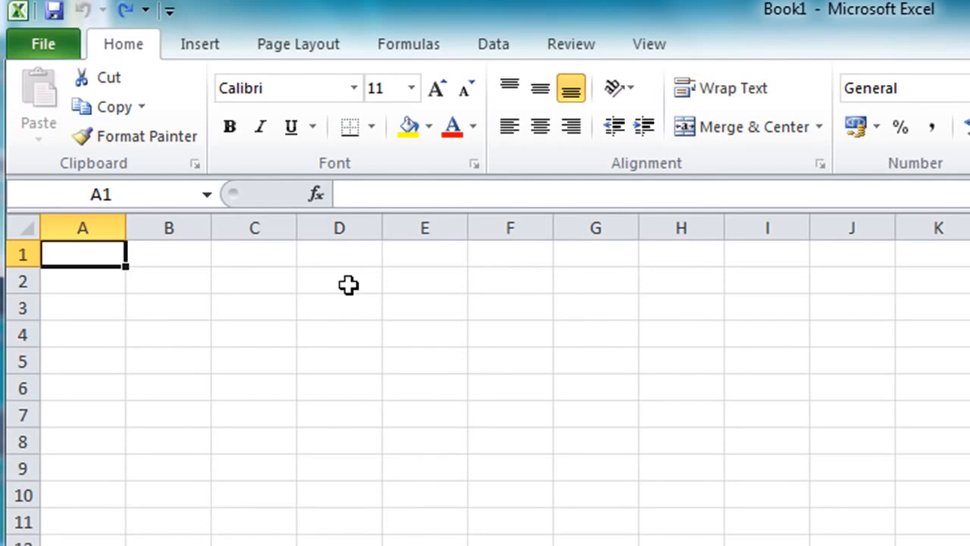
Enter the title "ABC Doughnuts Limited - Best Sellers" in cell A1
text(A)
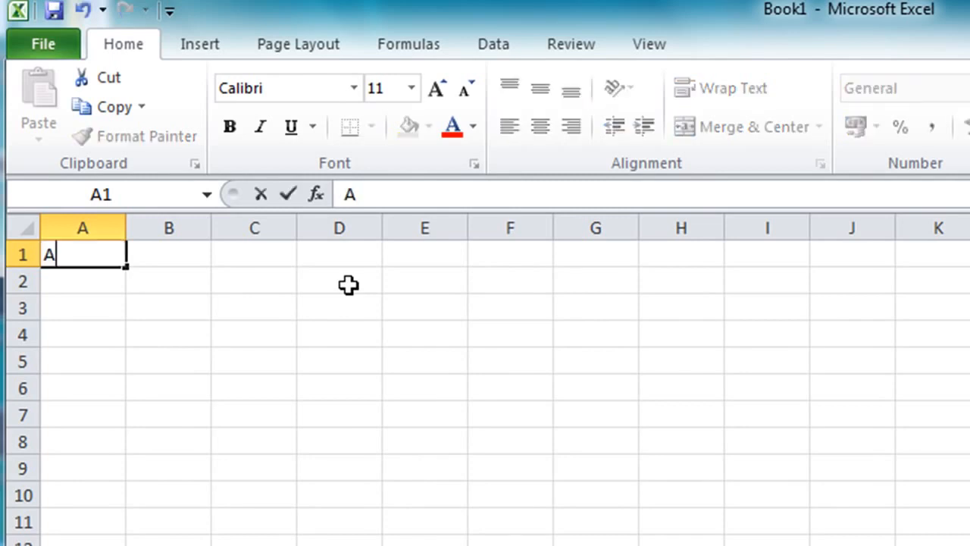
text(BC Doughnuts)
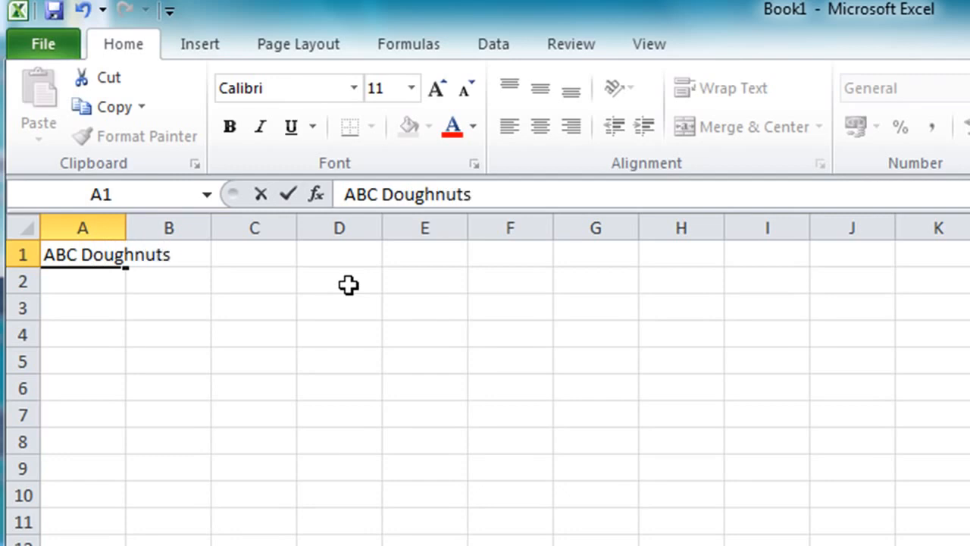
text( Limited - )
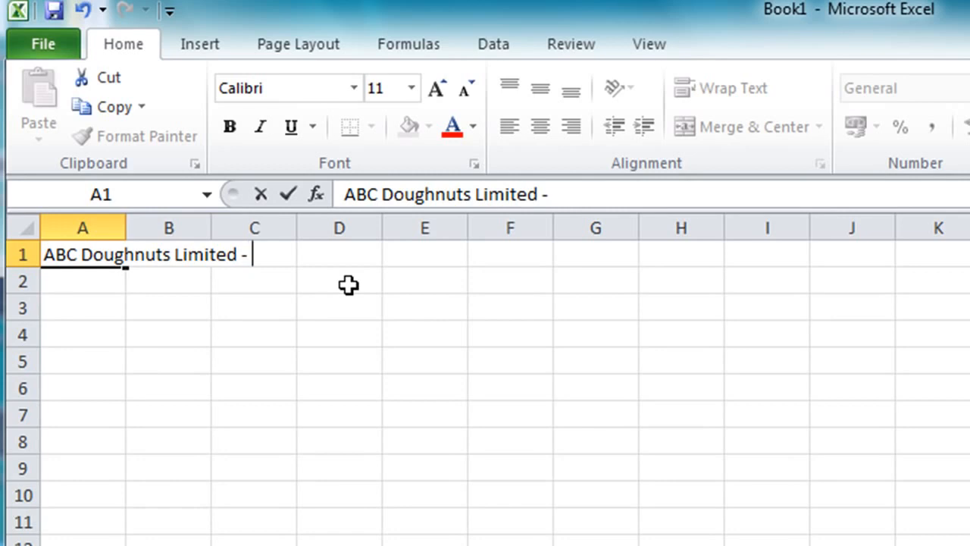
text(Best)
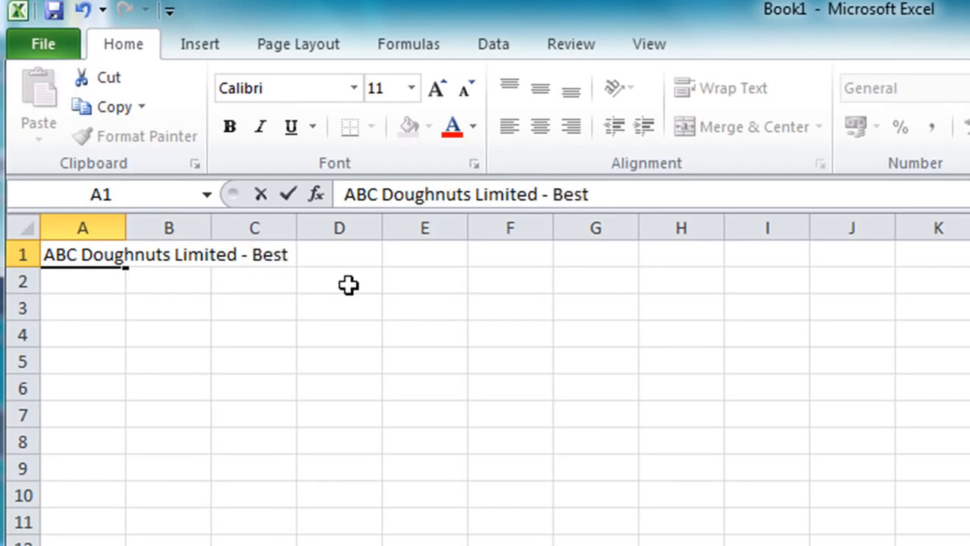
text( Sellers)
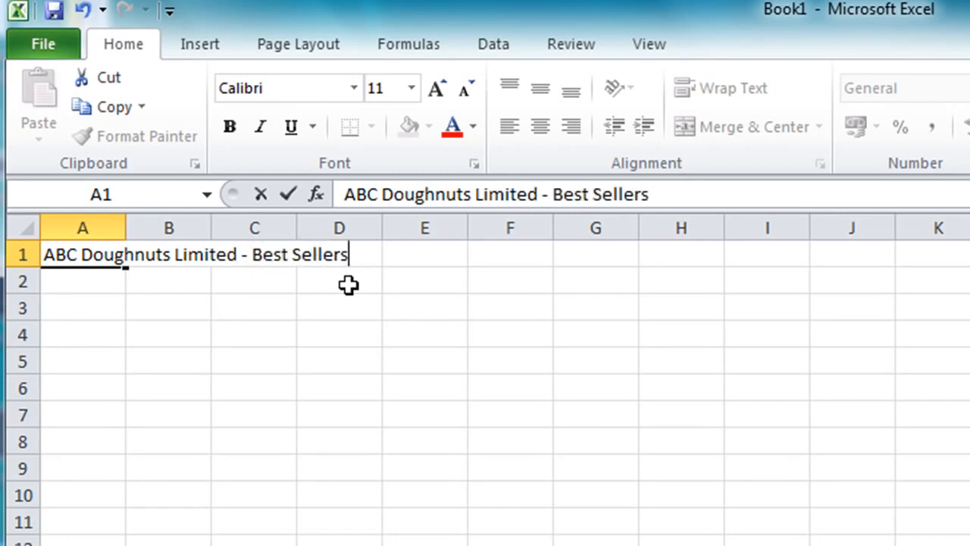
key(Return)
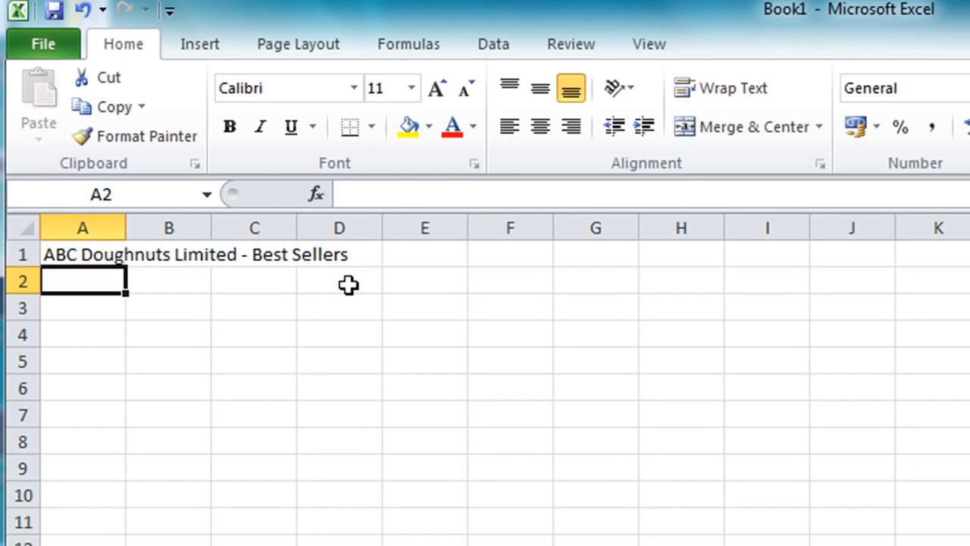
Enter January in B2 and fill the month series across to March in D2
key(Right)
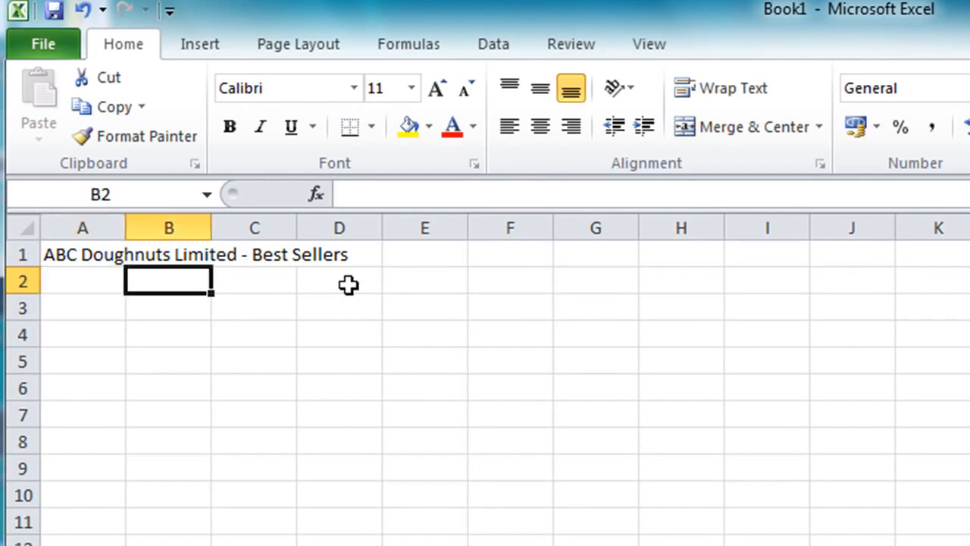
text(January)
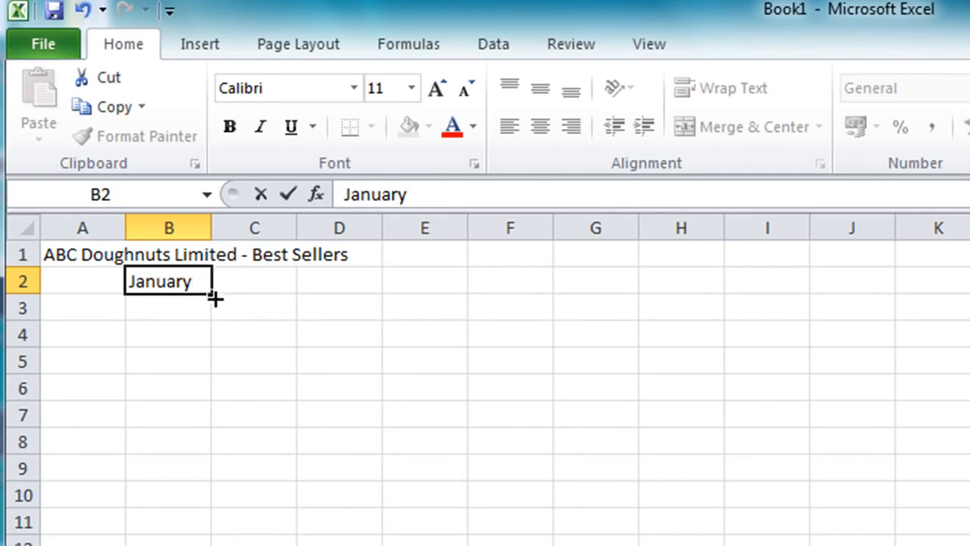
drag(215, 298, 371, 297)
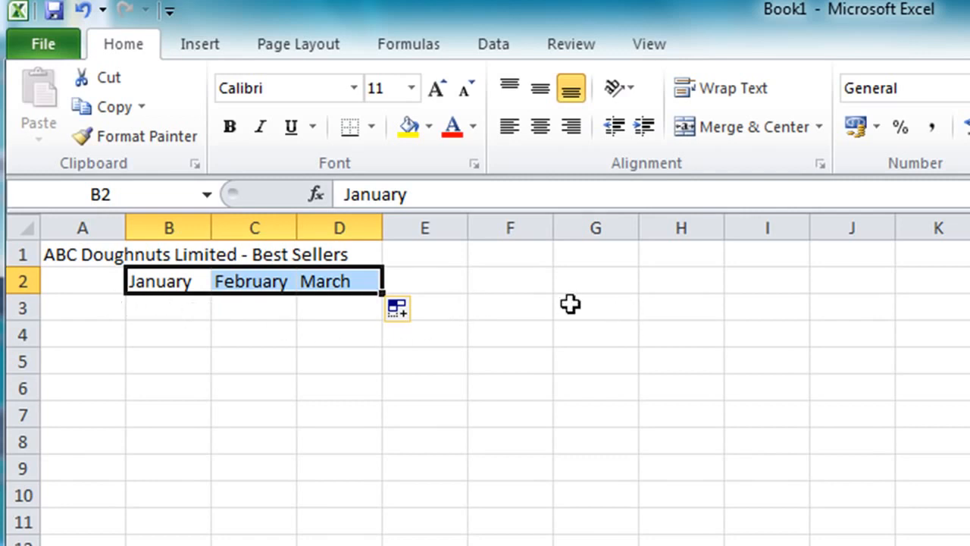
Enter the row labels Jam, Custard and Chocolate in cells A3 to A5
click(88, 304)
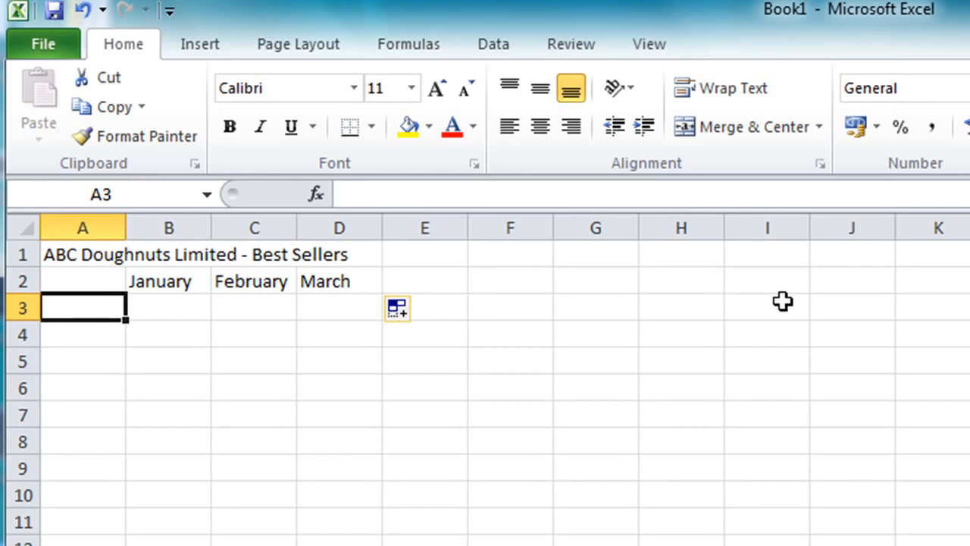
text(Jam)
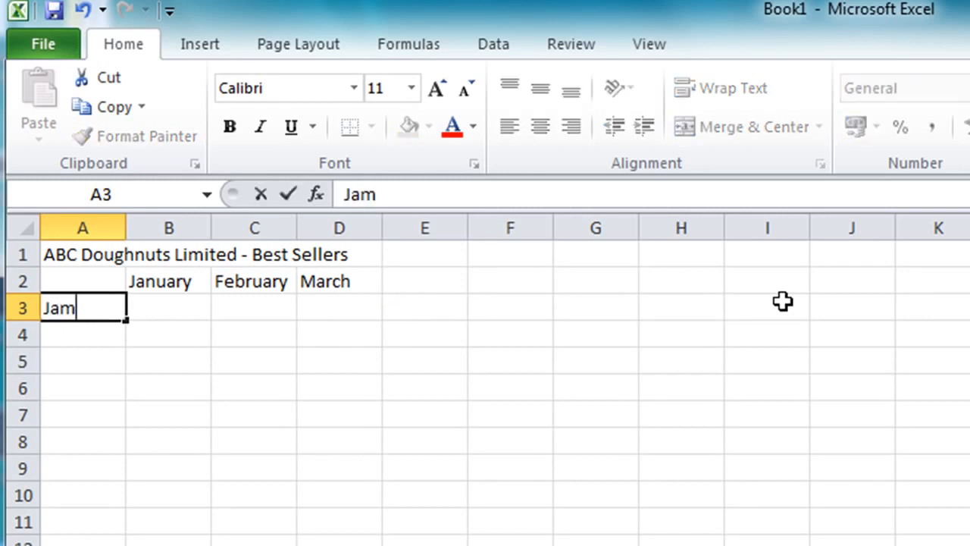
key(Return)
text(Custard)
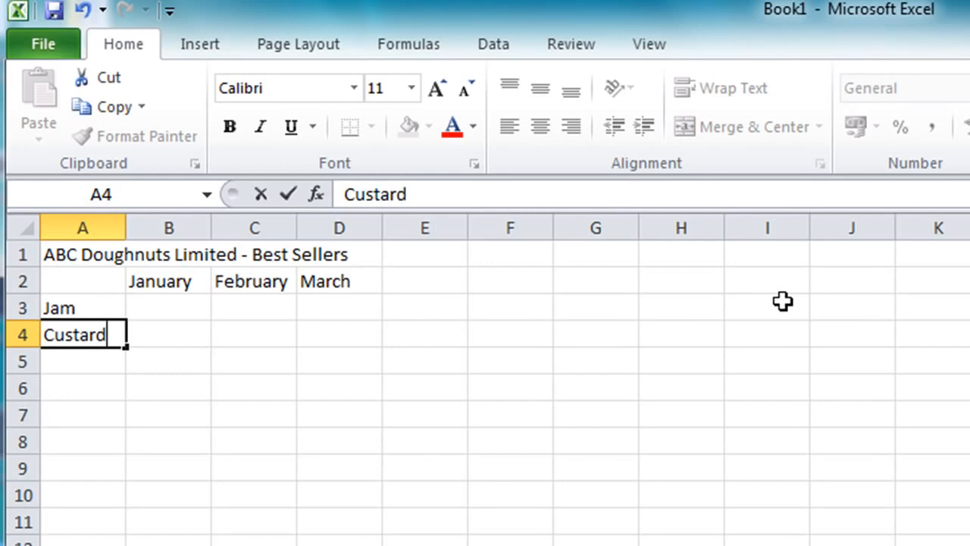
key(Return)
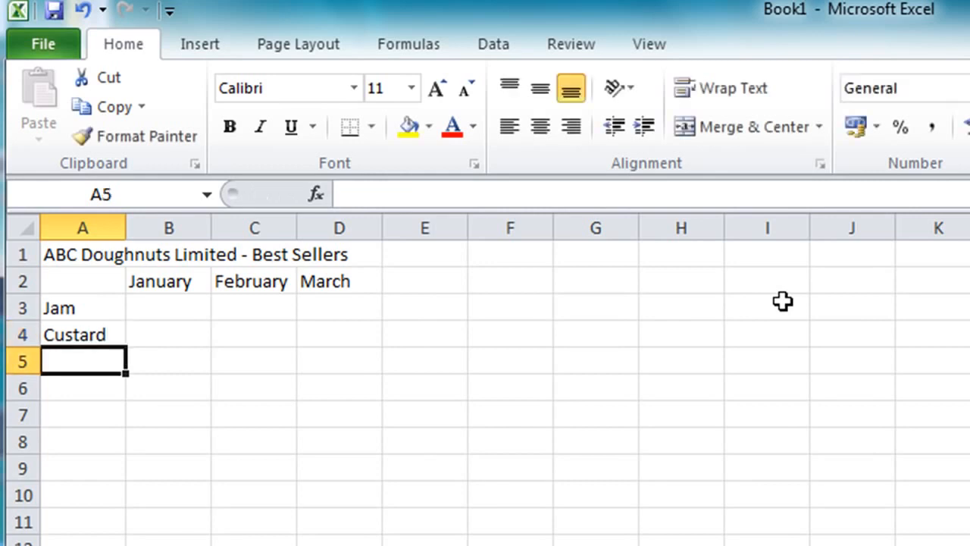
text(Chocolate)
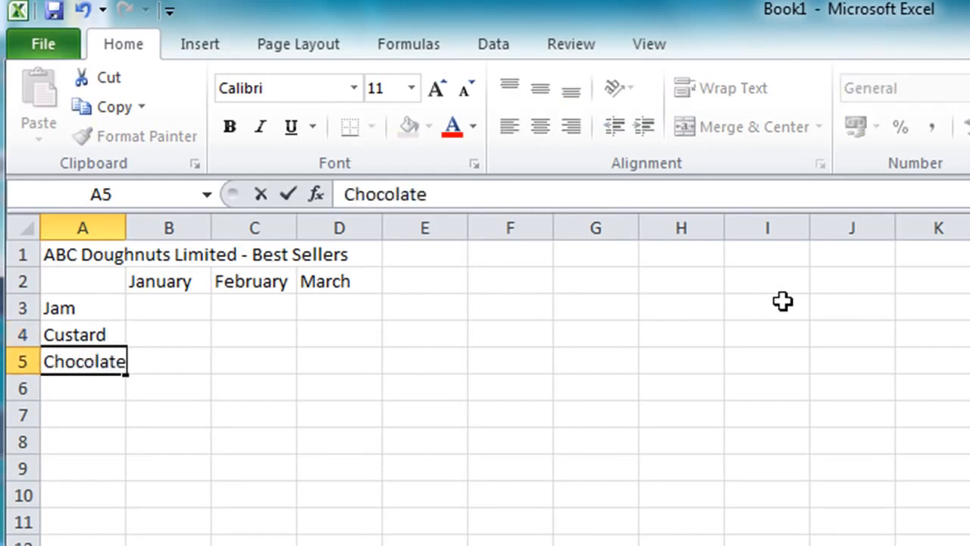
key(Return)
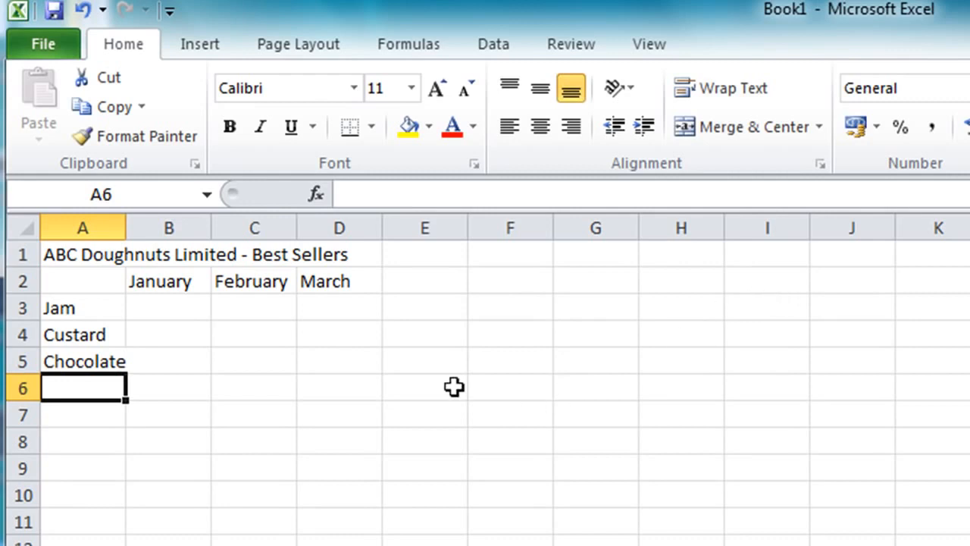
Enter the Jam sales figures 100, 150 and 195 for January, February and March in B3:D3
click(171, 307)
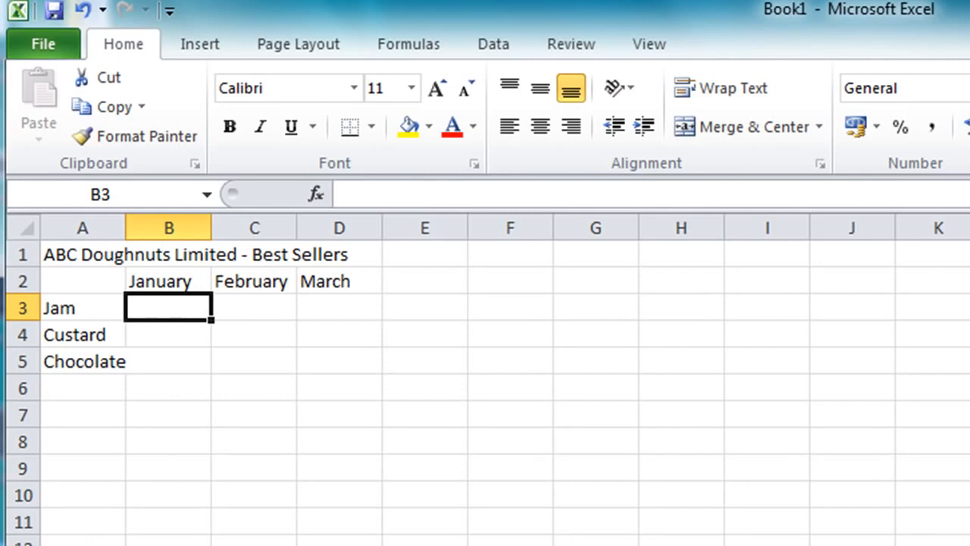
text(100)
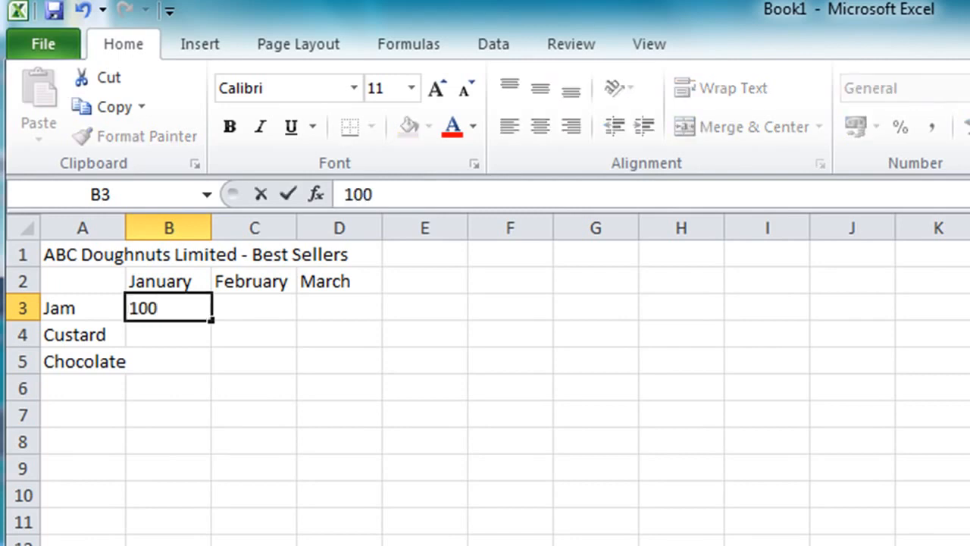
key(Tab)
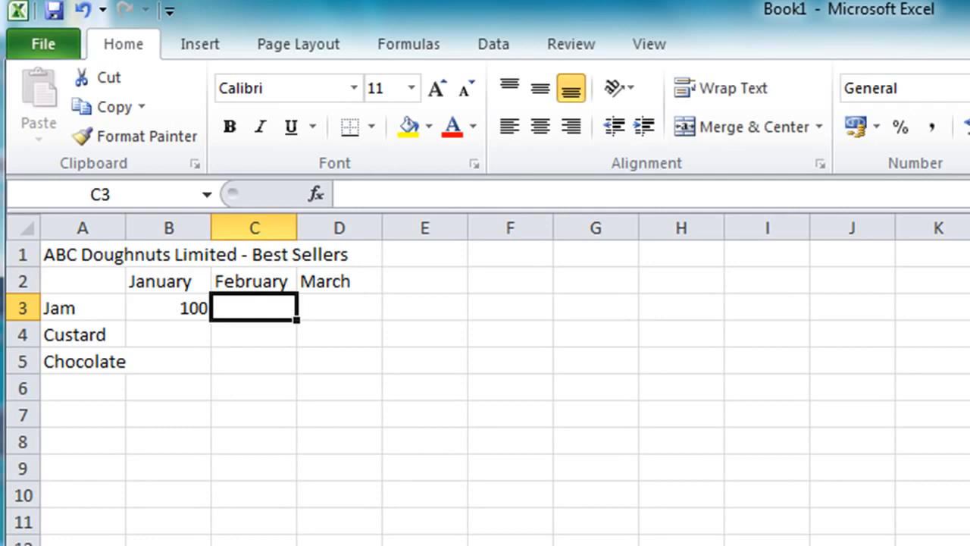
text(150)
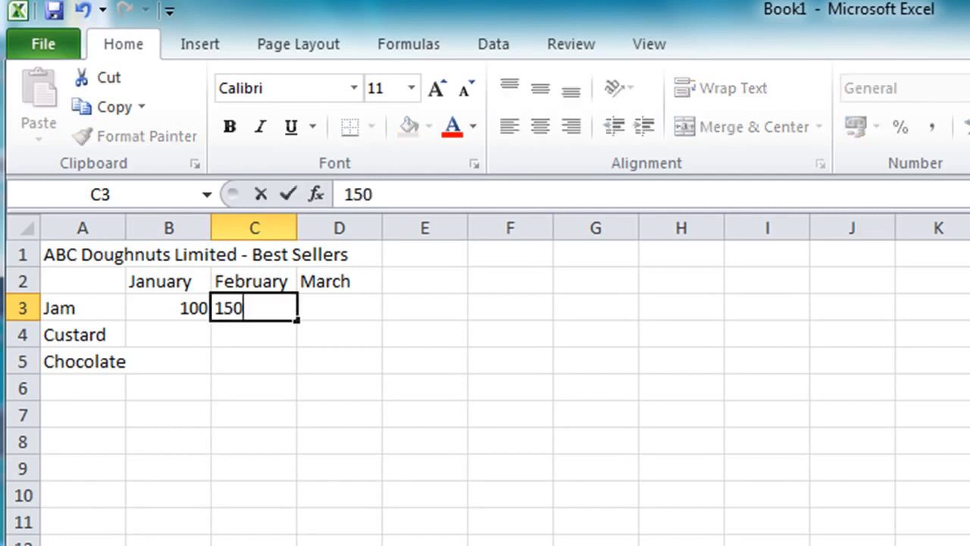
key(Tab)
text(195)
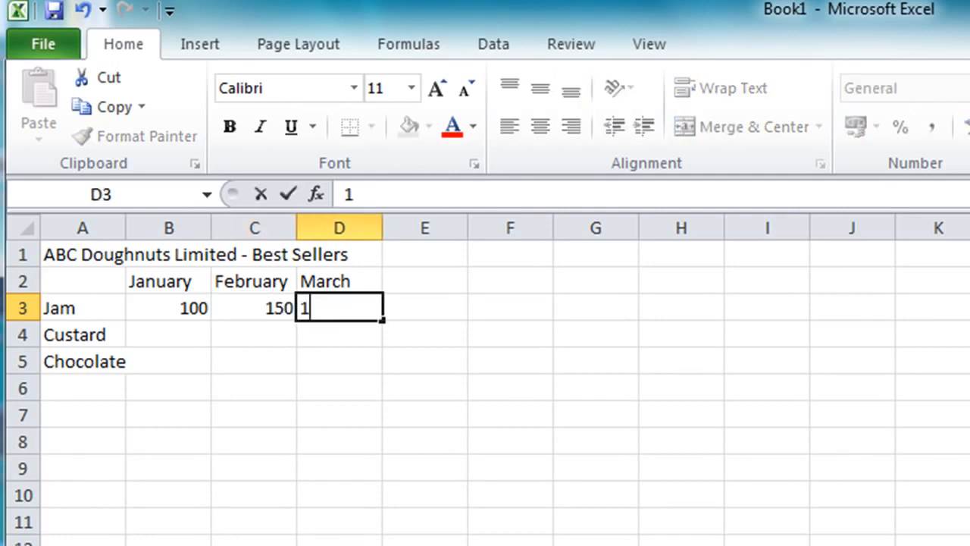
key(Return)
Enter the Custard sales figures 150, 195 and 250 for January, February and March in B4:D4
key(Left)
key(Left)
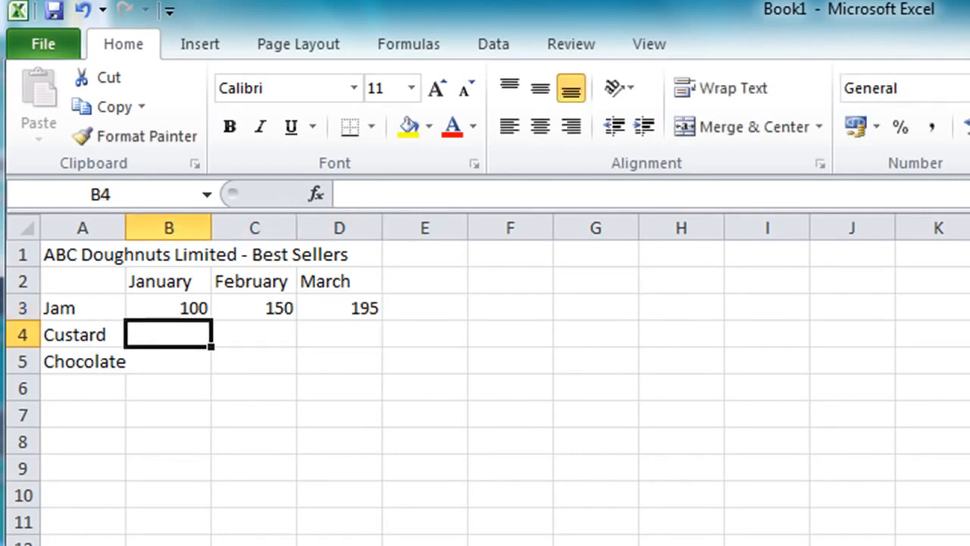
text(150)
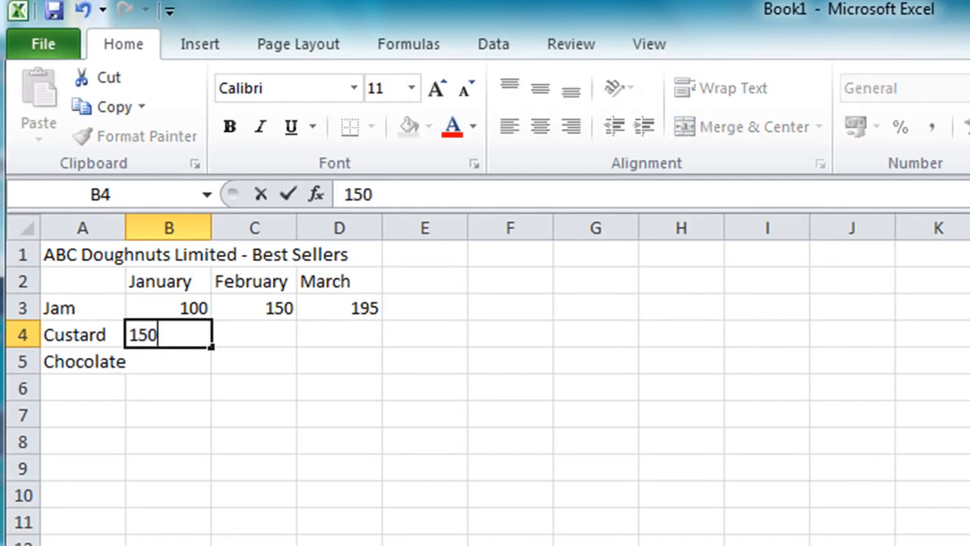
key(Tab)
text(195)
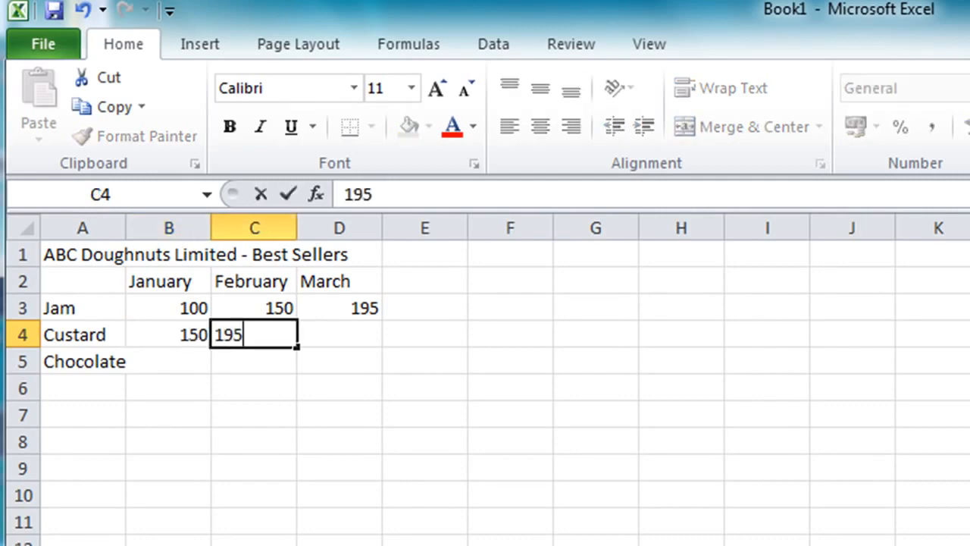
key(Tab)
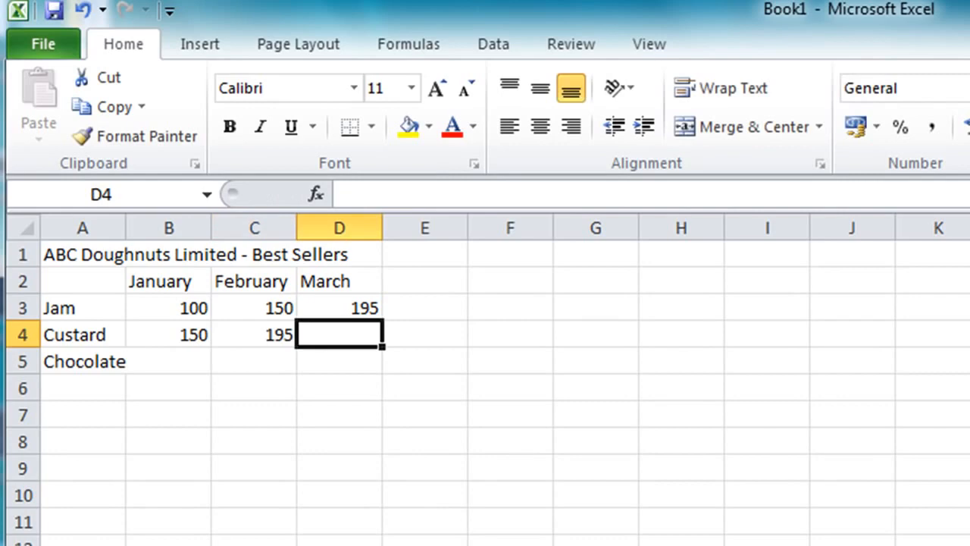
text(250)
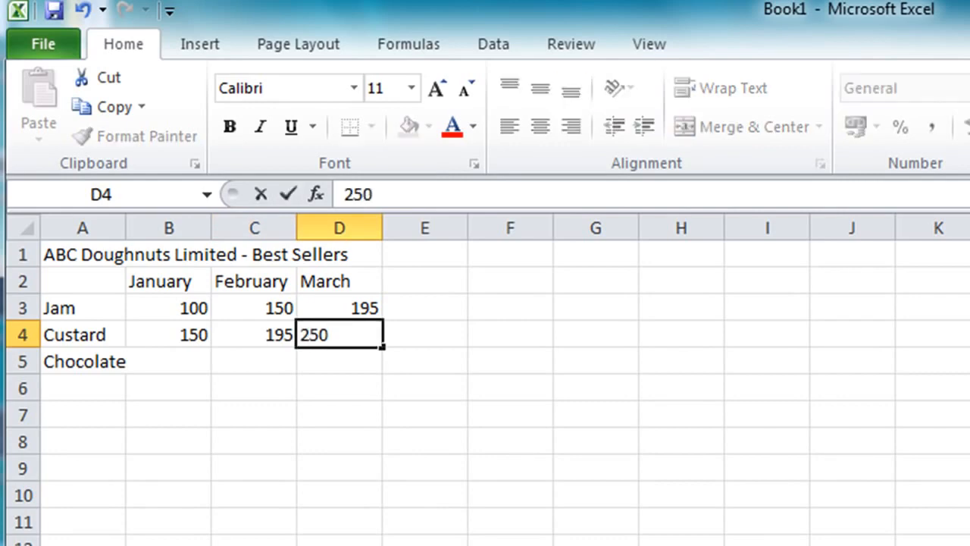
key(Return)
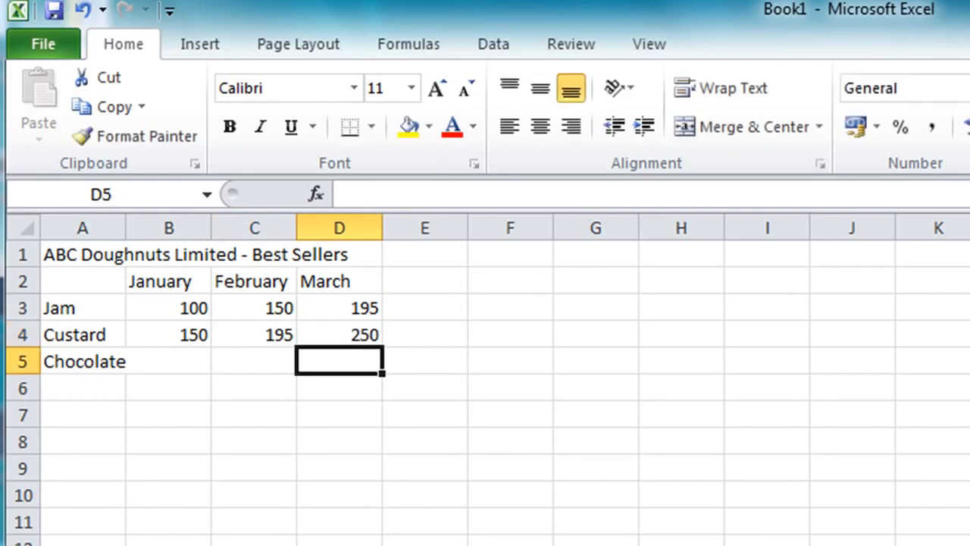
Enter the Chocolate sales figures 175, 200 and 225 for January, February and March in B5:D5
key(Left)
key(Left)
text(175)
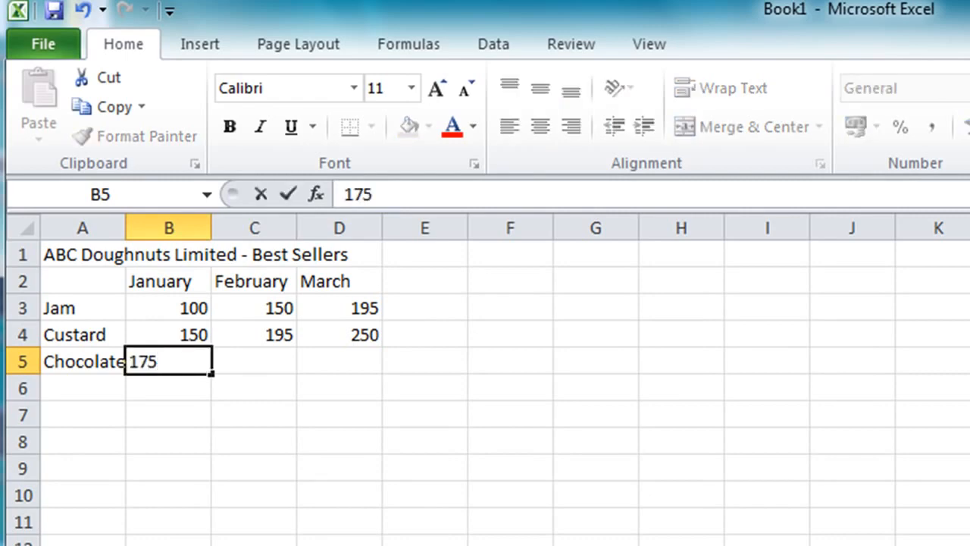
key(Tab)
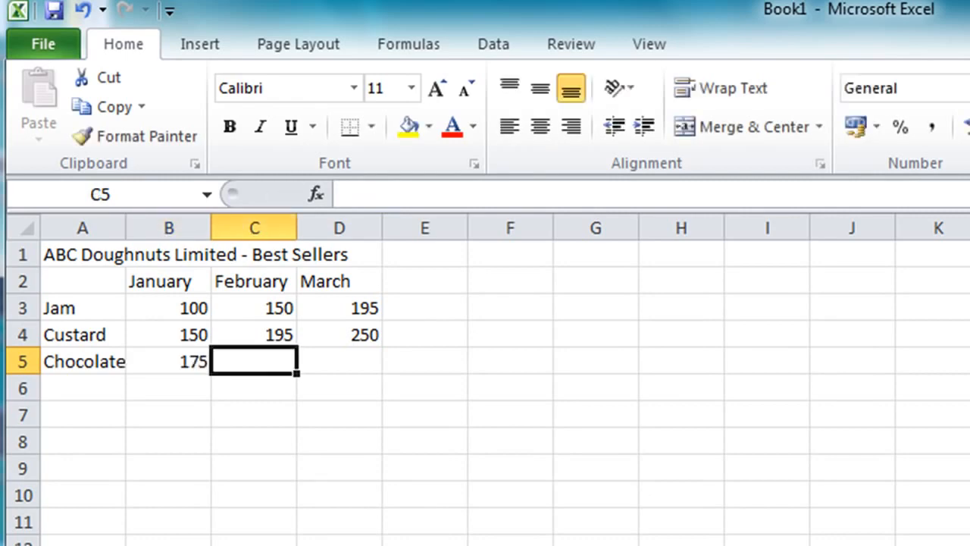
text(200)
key(Tab)
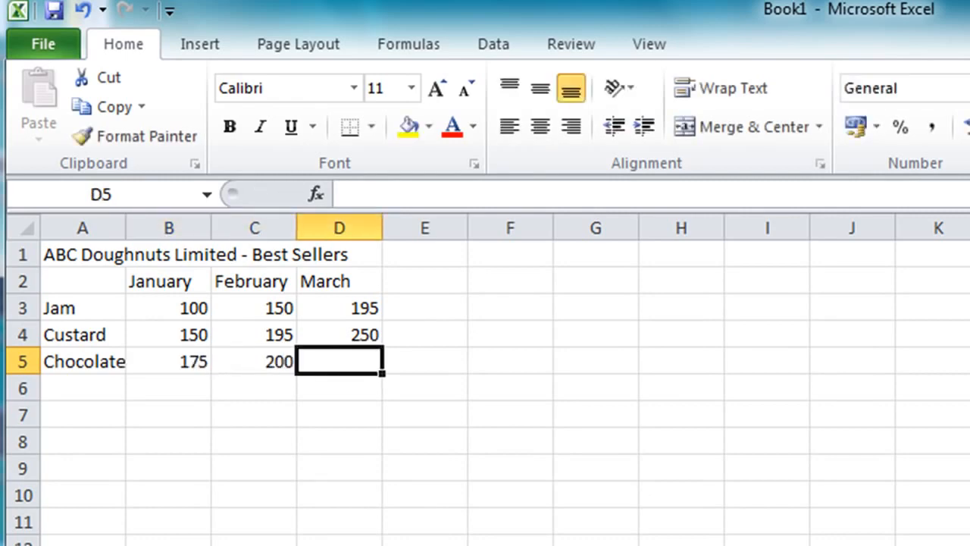
text(225)
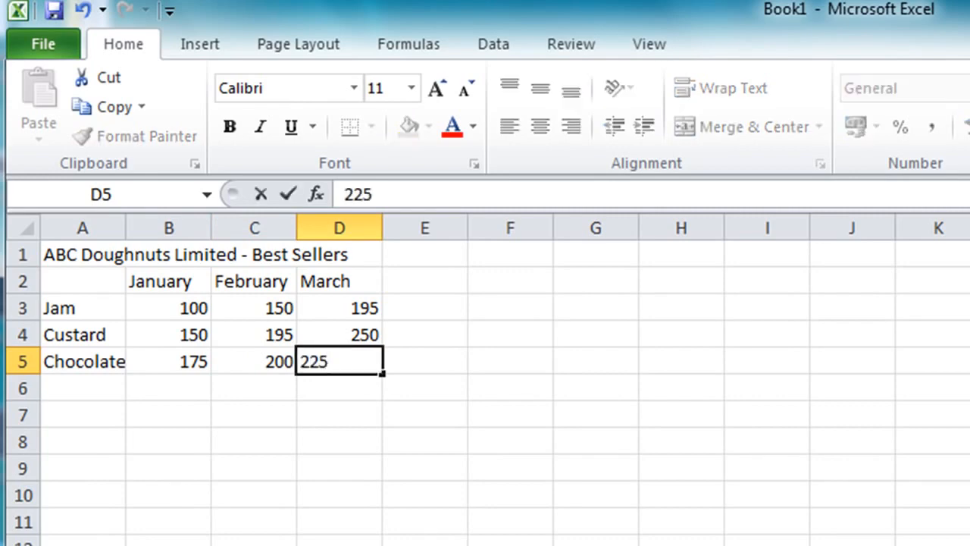
key(Return)
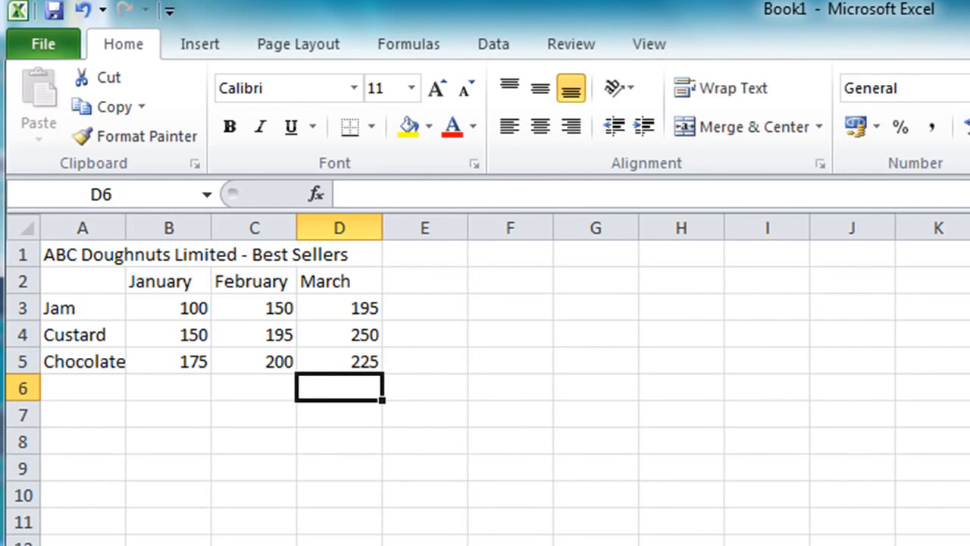
Add the row label Total in cell A6, below Chocolate
key(Left)
key(Left)
key(Left)
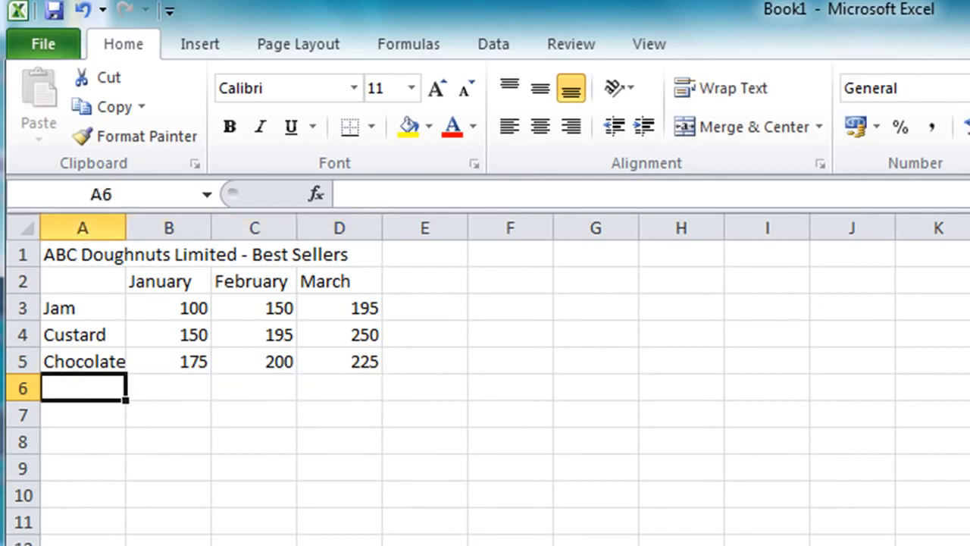
text(Total)
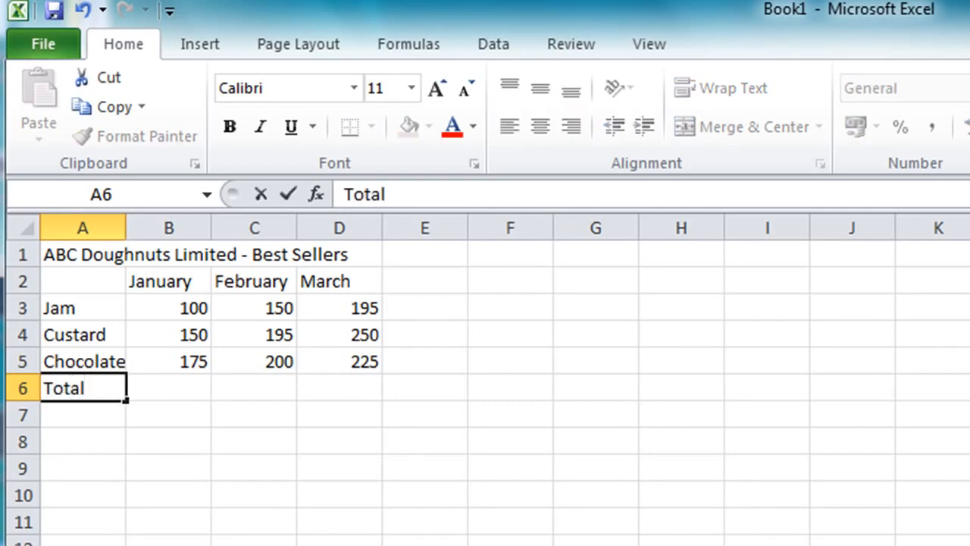
key(Tab)
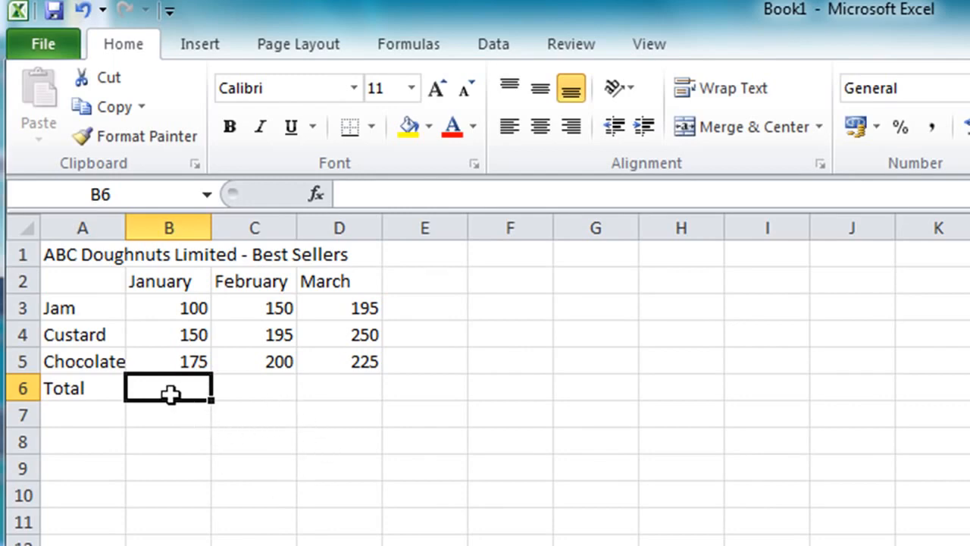
Fill B6:D6 with AutoSum totals of the January, February and March sales figures
drag(193, 386, 310, 385)
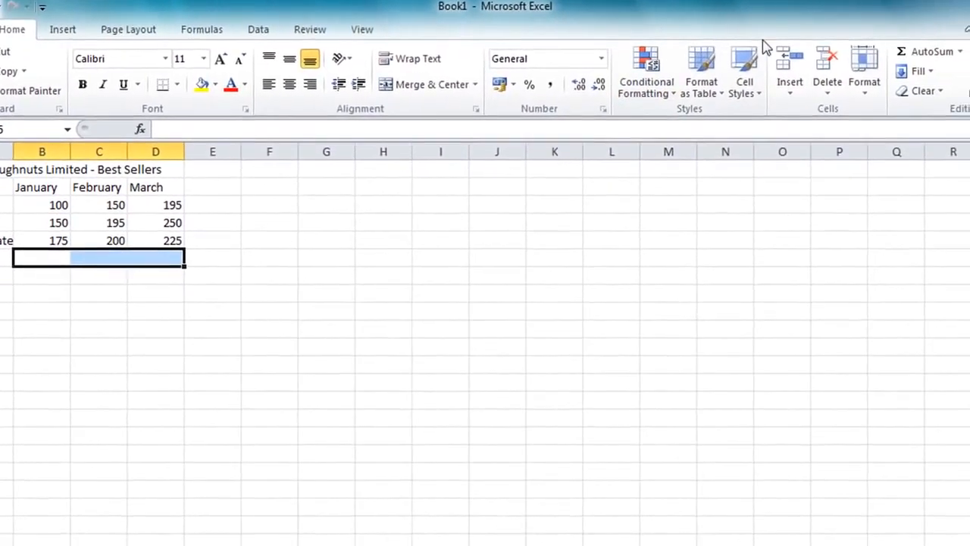
click(925, 55)
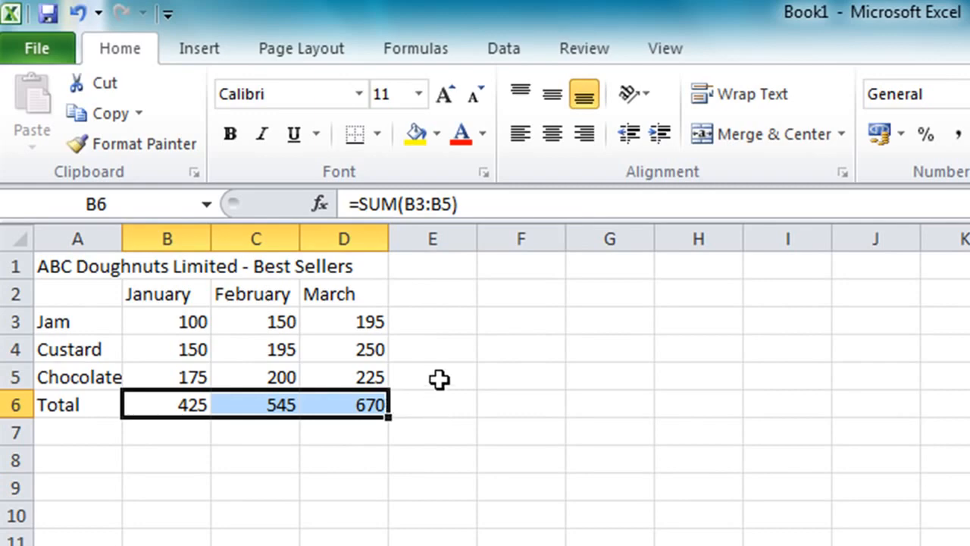
Add the column heading Total in E2 and fill E3:E6 with AutoSum totals of each row
click(429, 291)
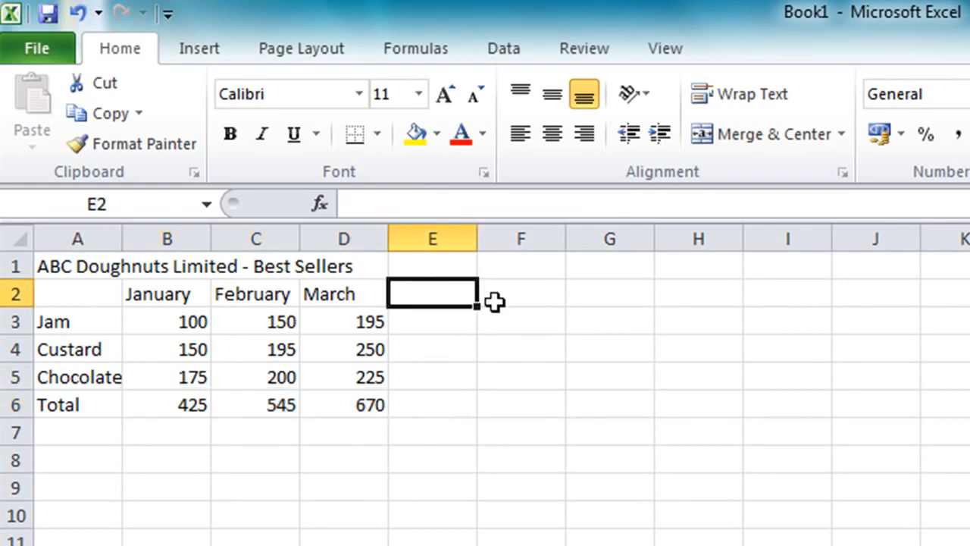
text(Total)
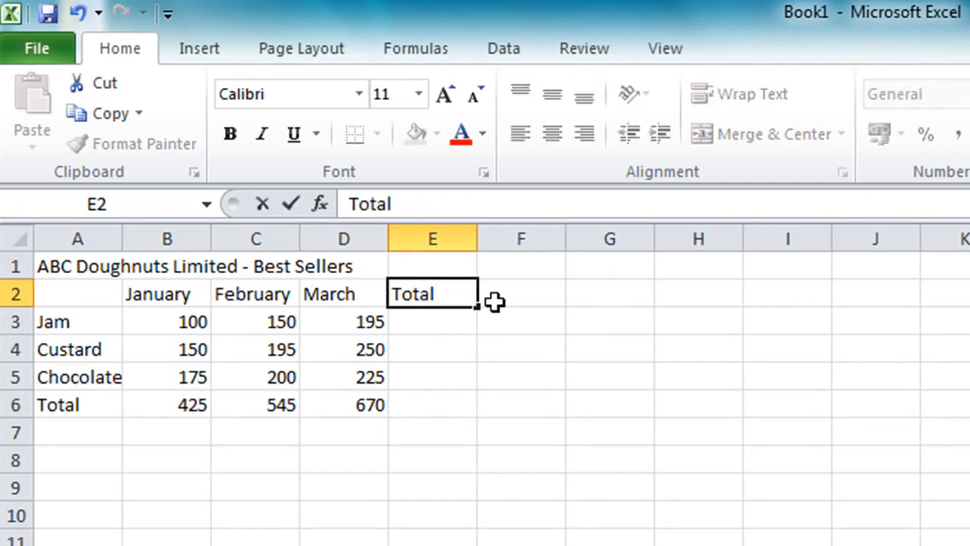
key(Return)
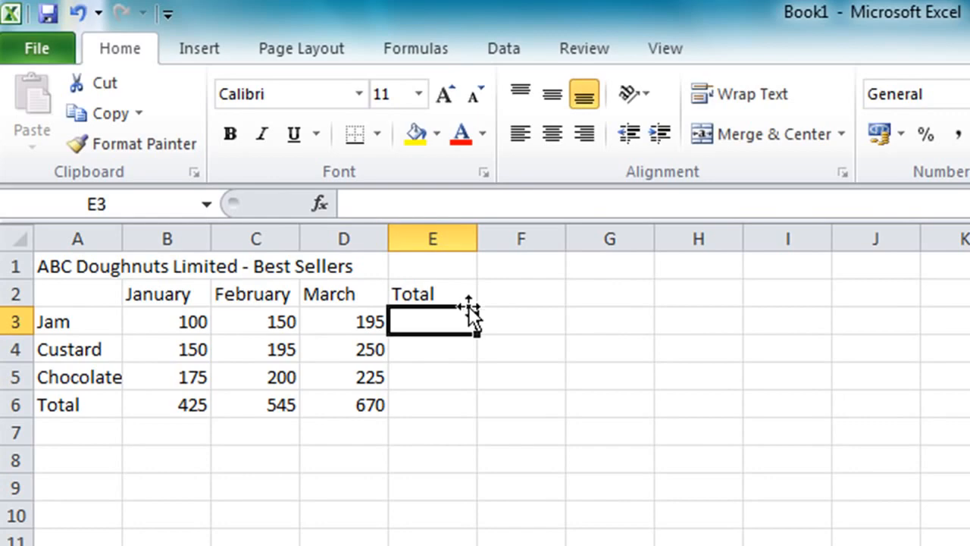
drag(441, 325, 417, 397)
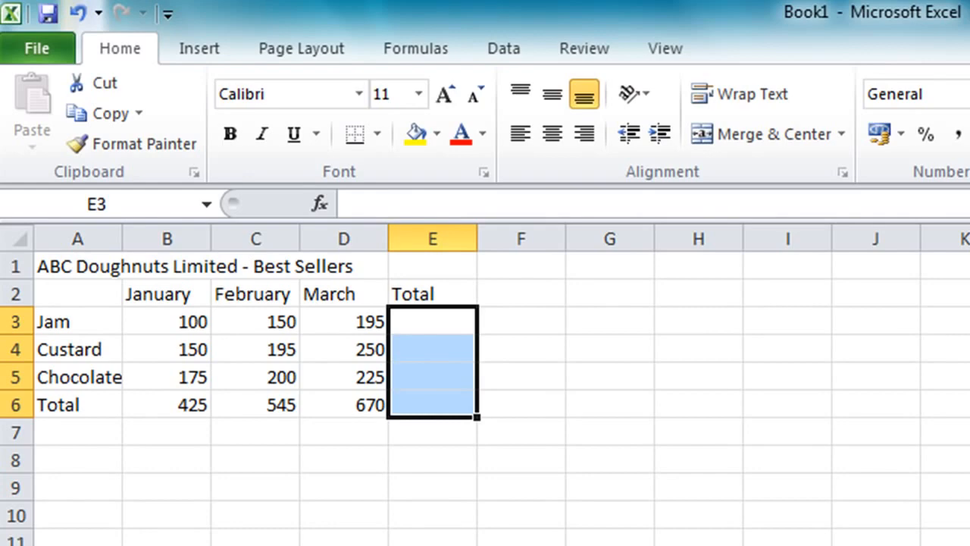
key(alt+equal)
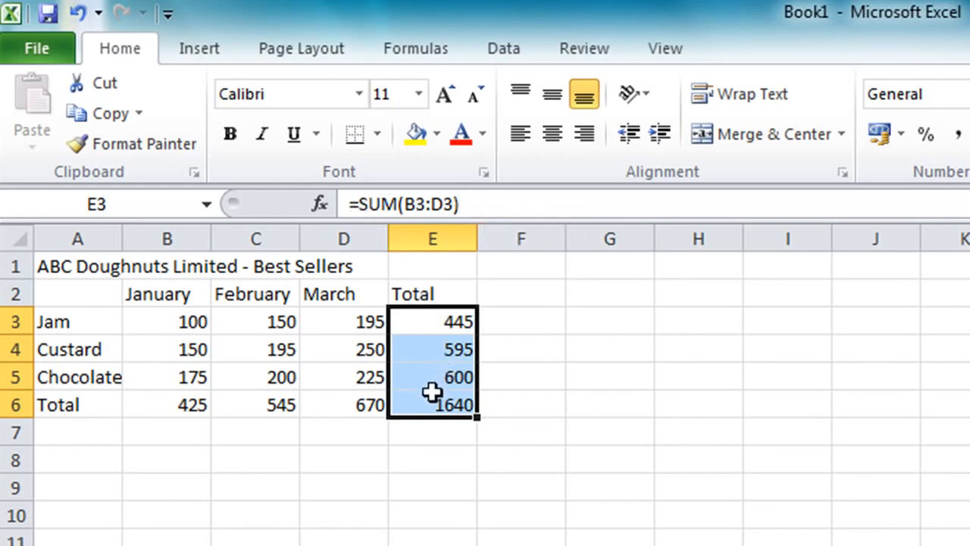
click(166, 321)
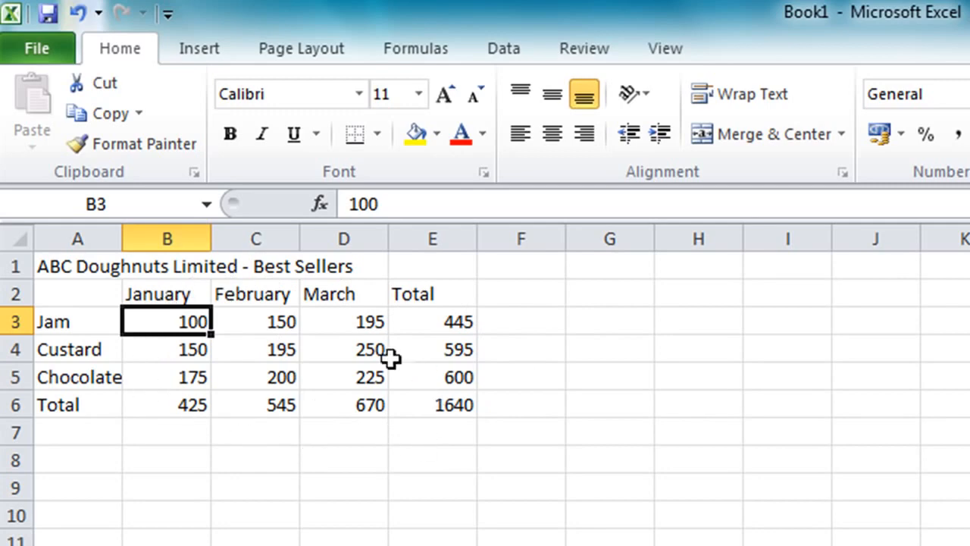
Merge and center the worksheet title across A1:E1
click(78, 265)
drag(77, 265, 414, 265)
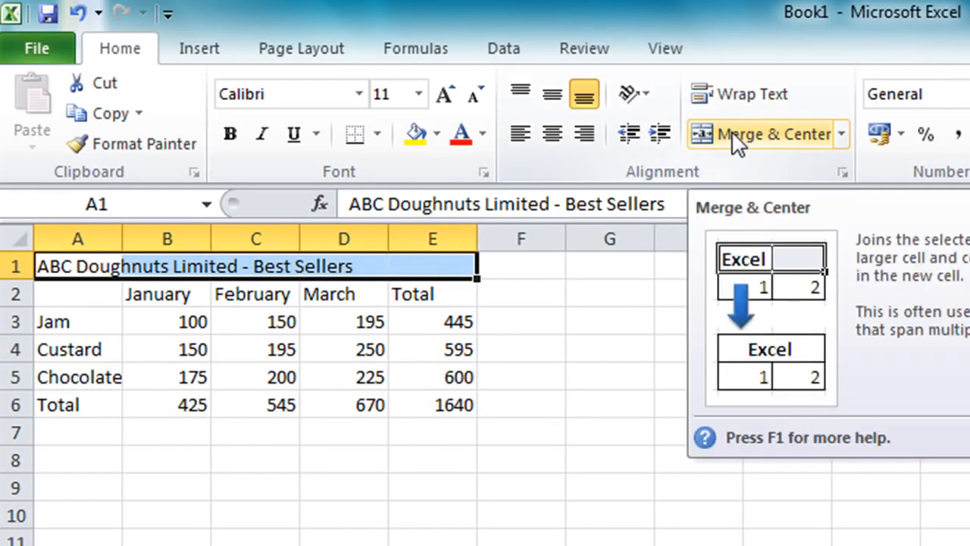
click(732, 131)
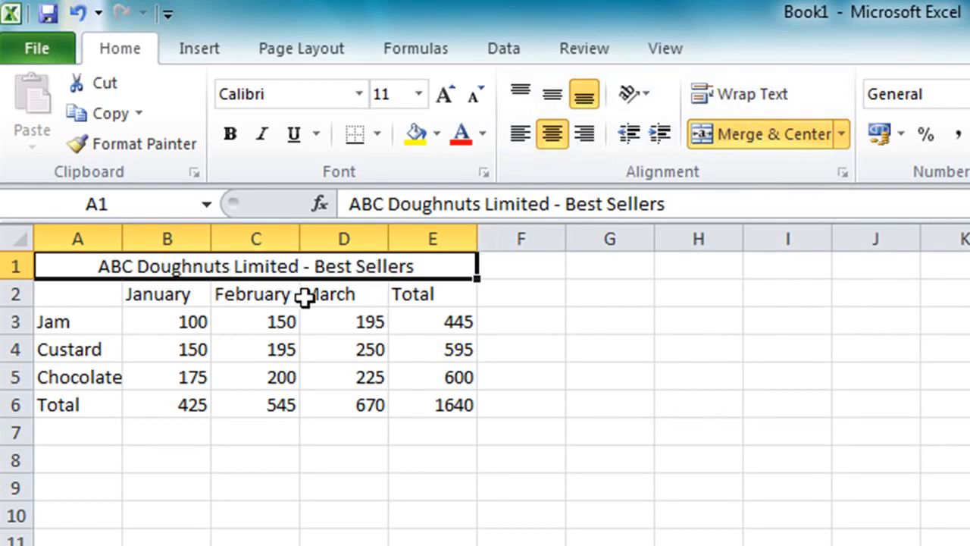
Set the merged title's font size to 14 and make it bold
click(419, 94)
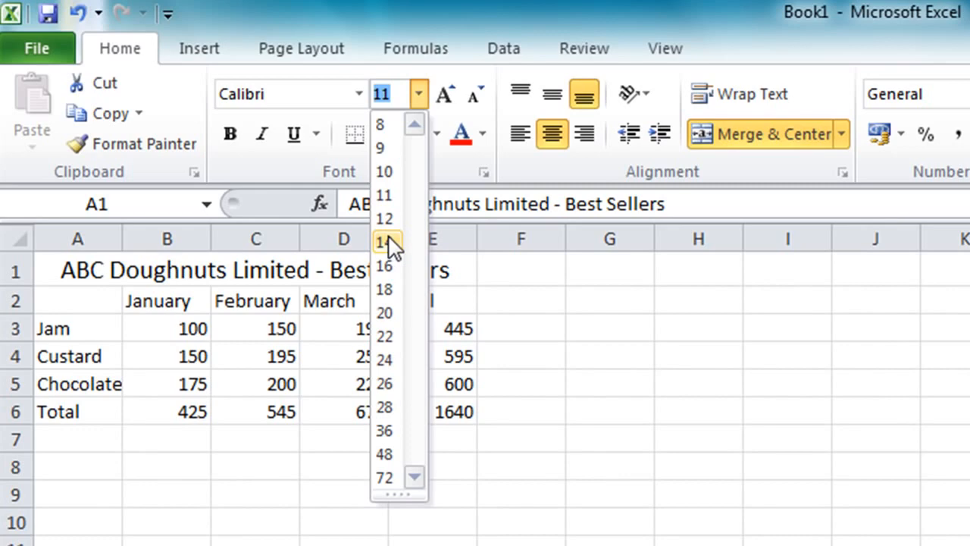
click(385, 242)
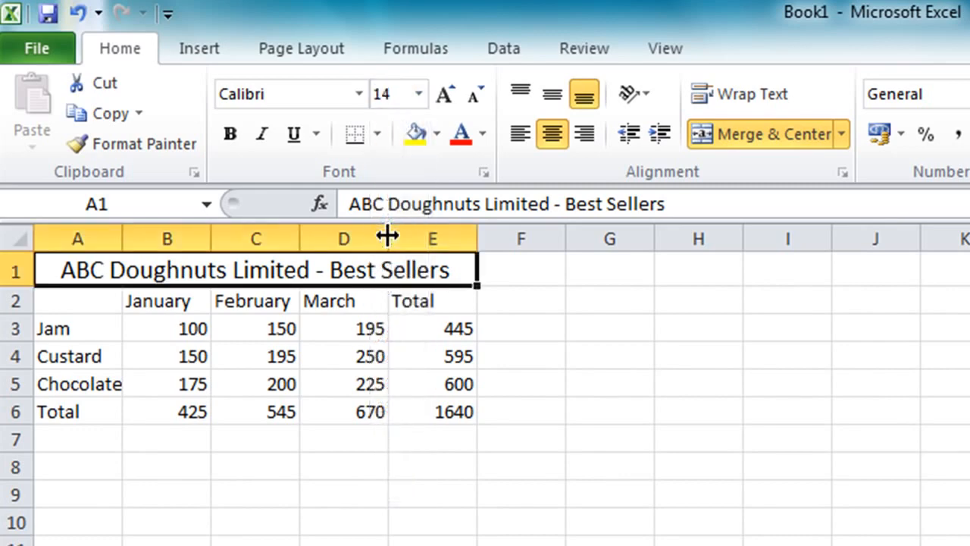
click(235, 143)
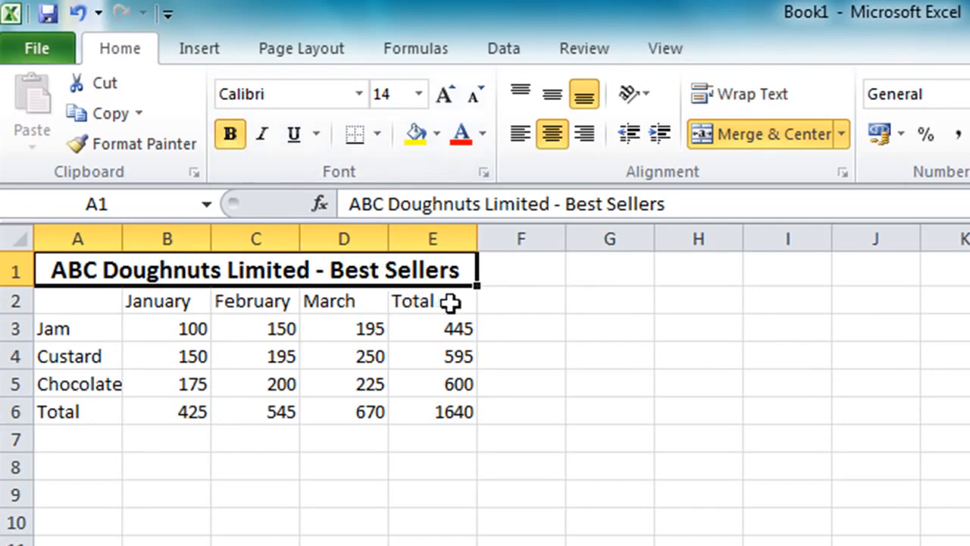
Make the column headings in B2:E2, the row labels in A3:A6 and the grand total in E6 bold
drag(450, 303, 198, 299)
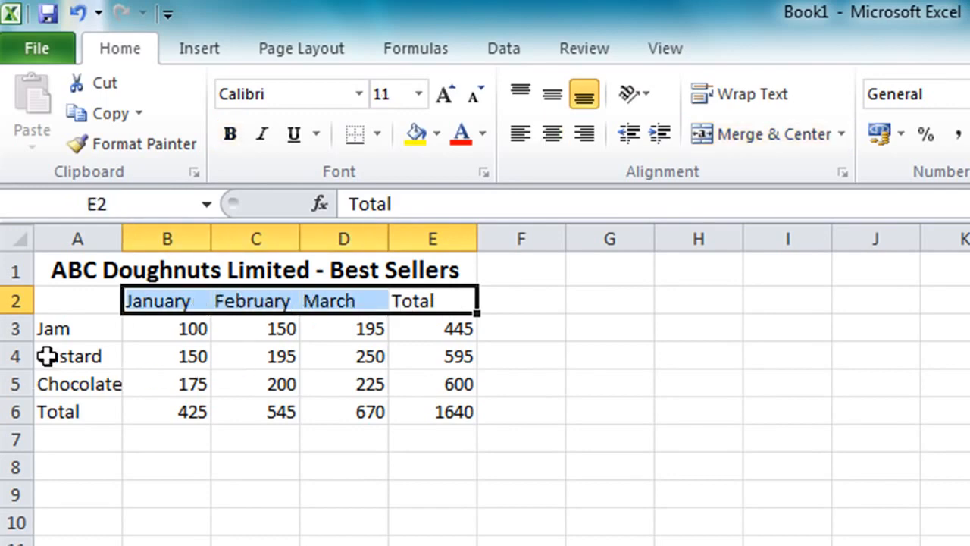
drag(73, 327, 65, 397)
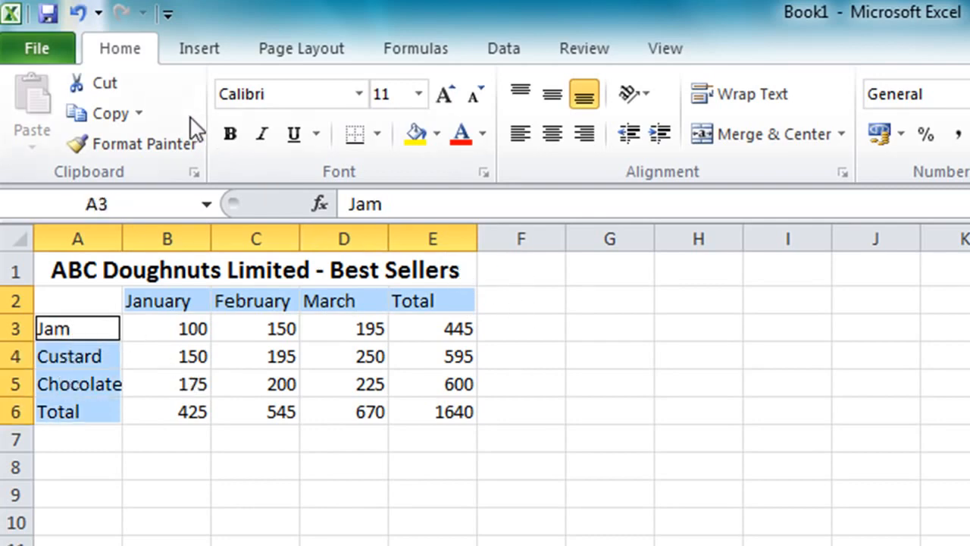
click(227, 135)
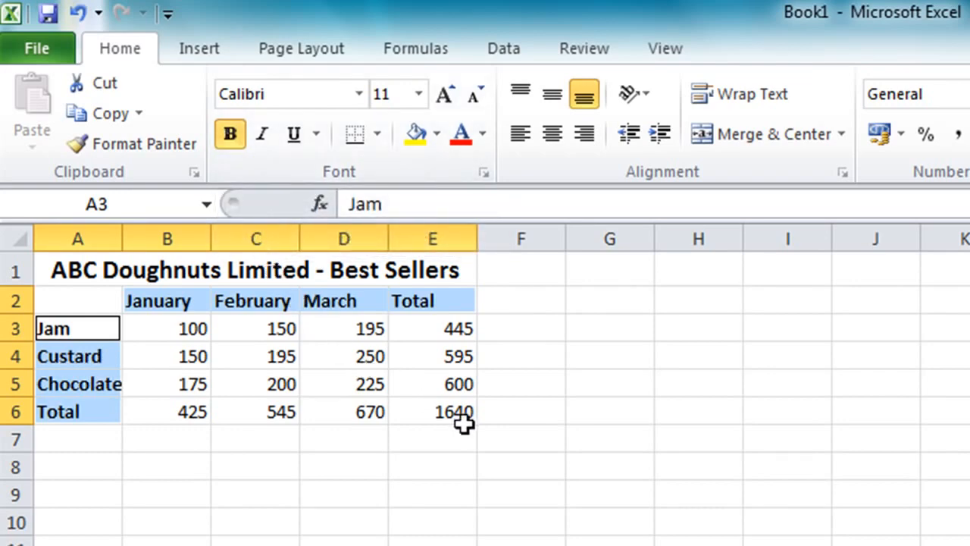
click(437, 412)
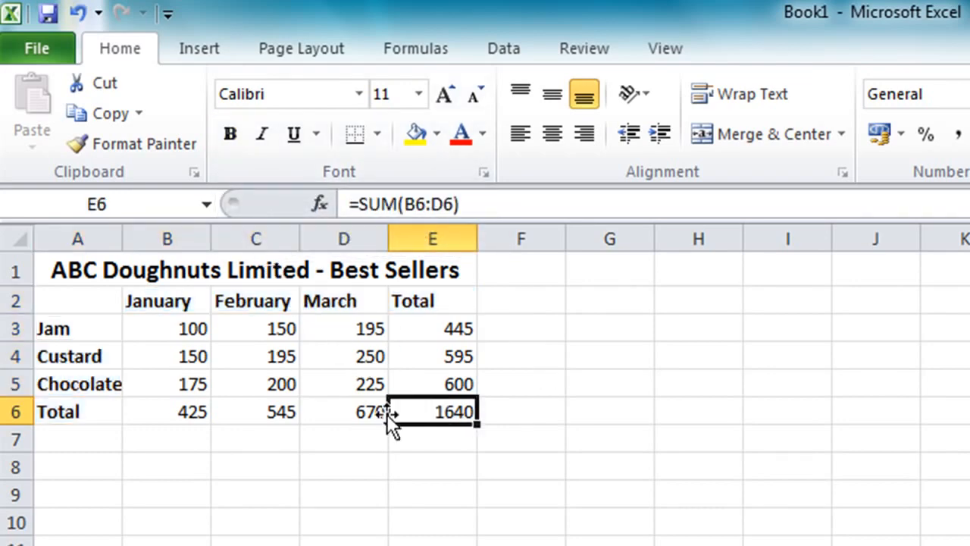
click(232, 133)
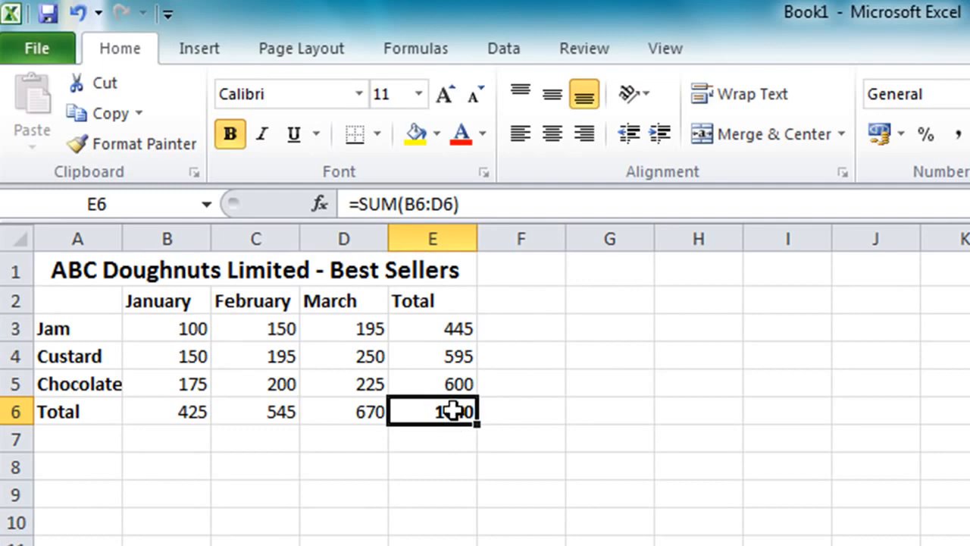
Apply All Borders to the whole sales table, A1:E6
drag(453, 410, 117, 271)
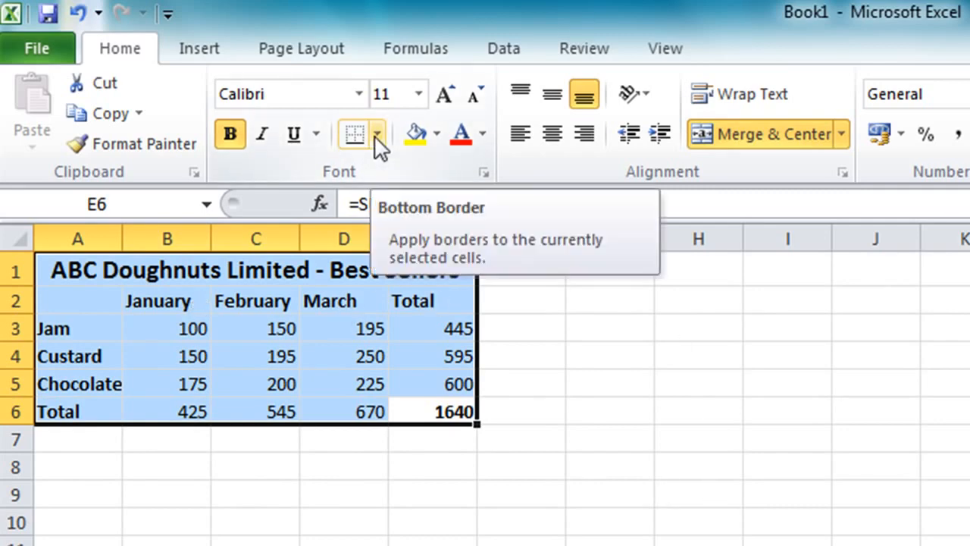
click(377, 138)
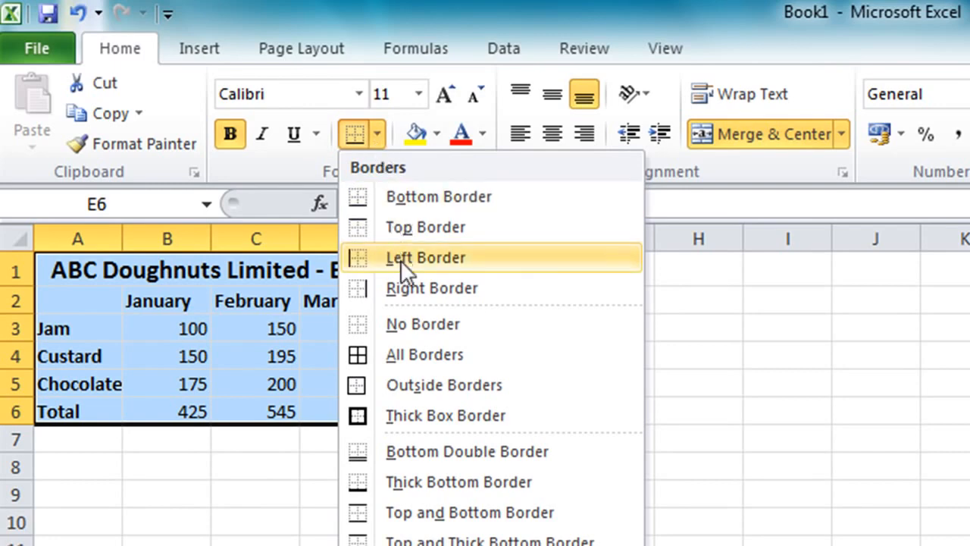
click(418, 354)
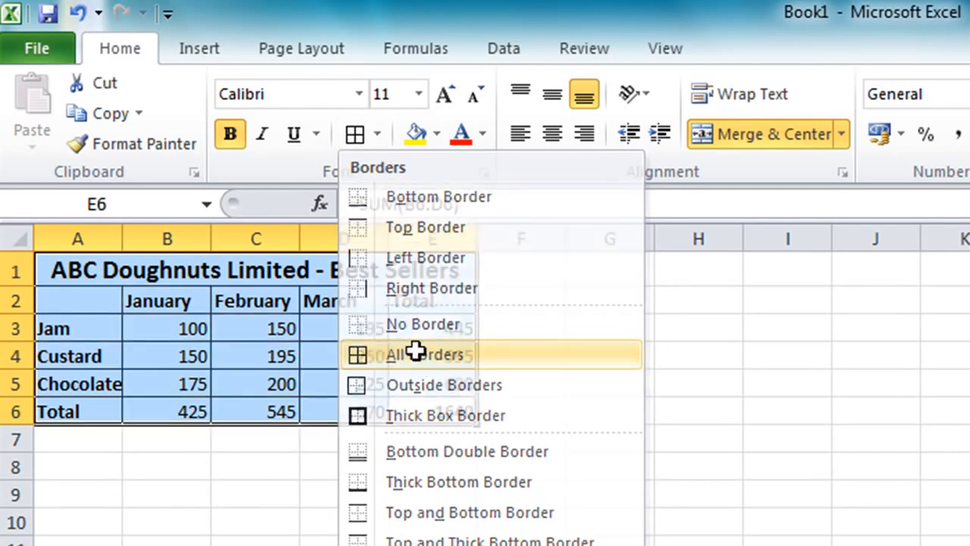
click(608, 413)
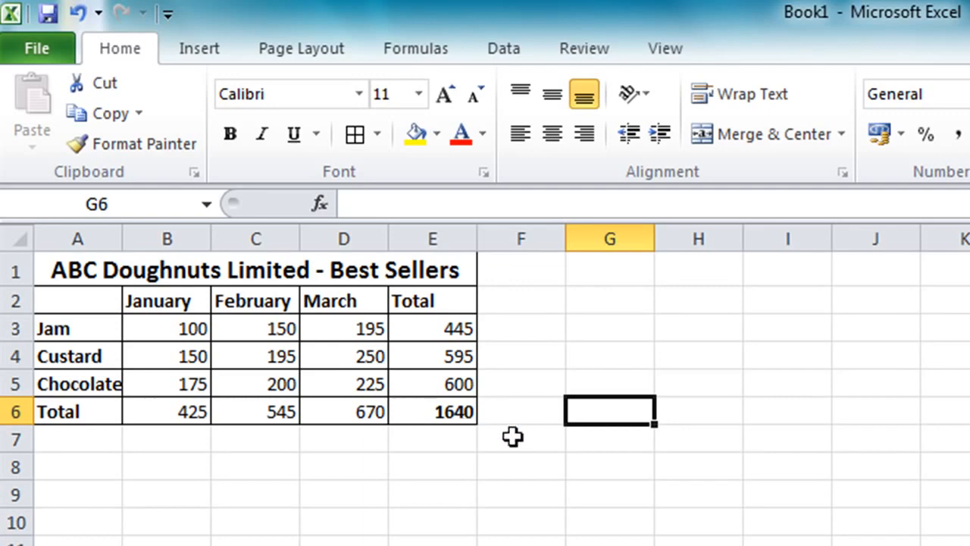
Fill the merged title cell with the lightest aqua theme color
click(229, 271)
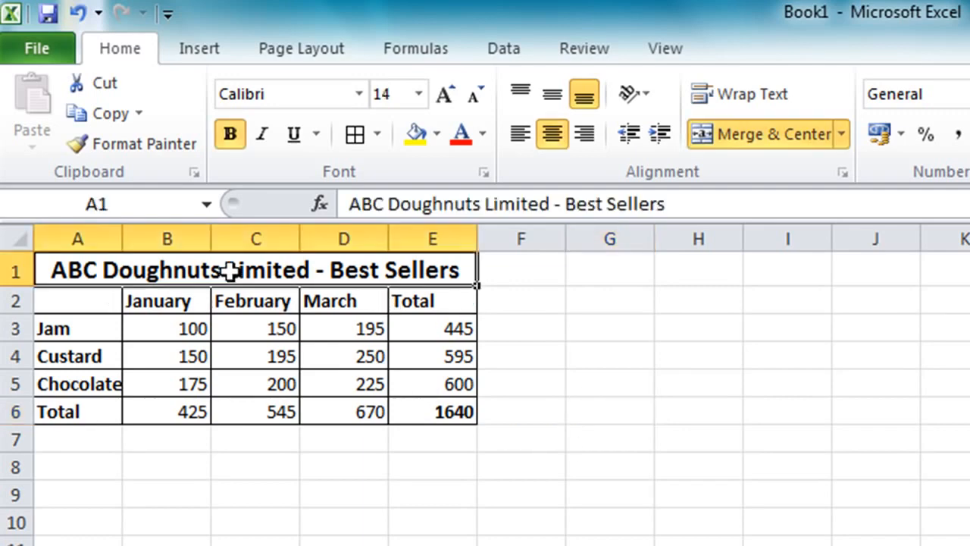
click(438, 135)
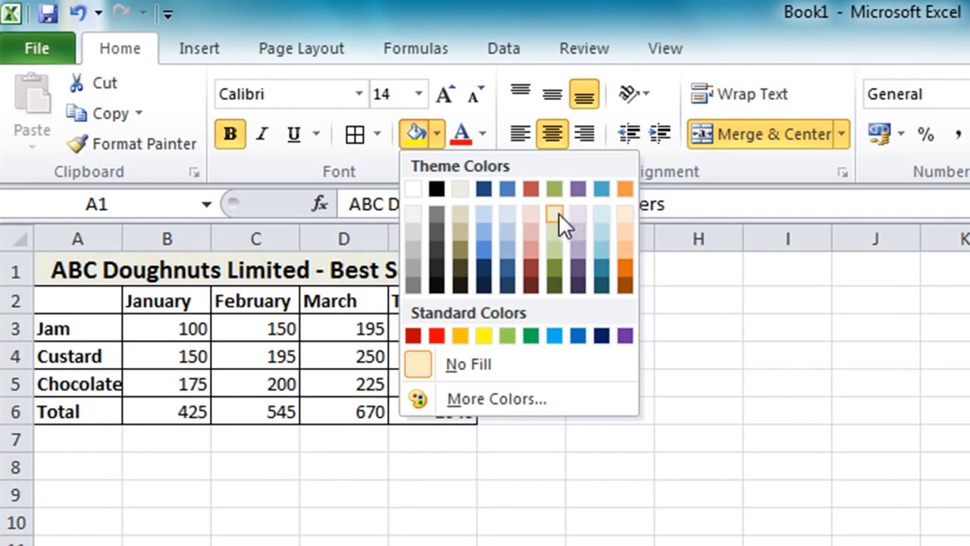
click(601, 217)
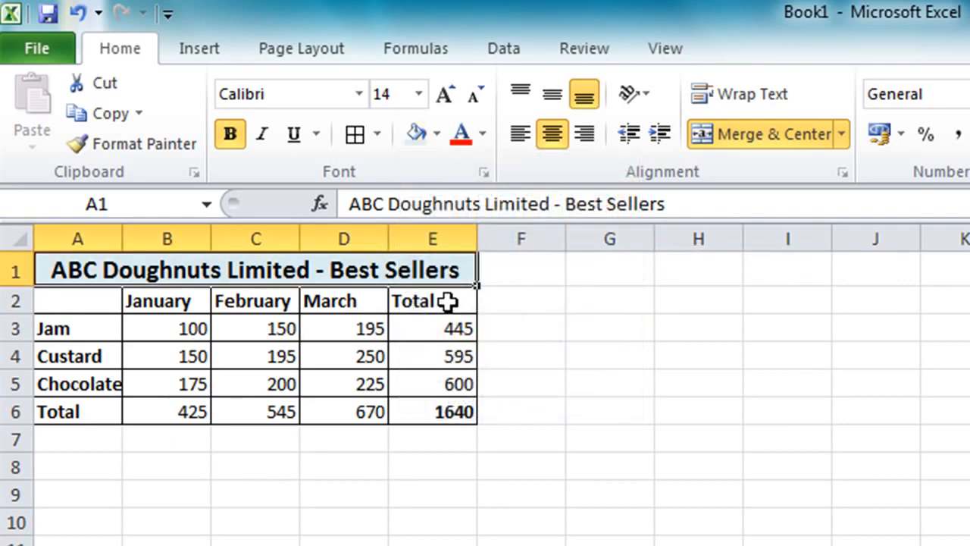
Fill the heading row A2:E2 and the row labels A3:A6 with the lightest olive green theme color
click(447, 302)
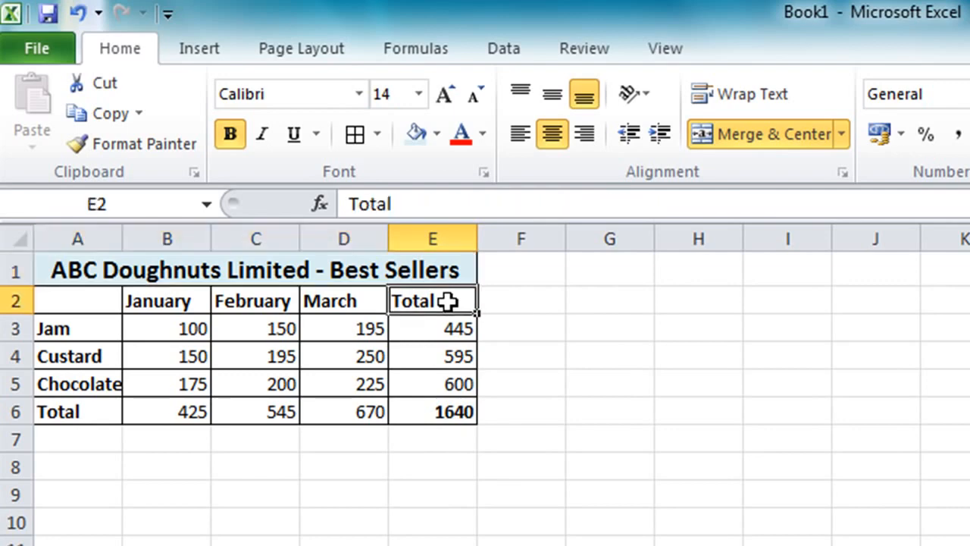
drag(447, 302, 46, 301)
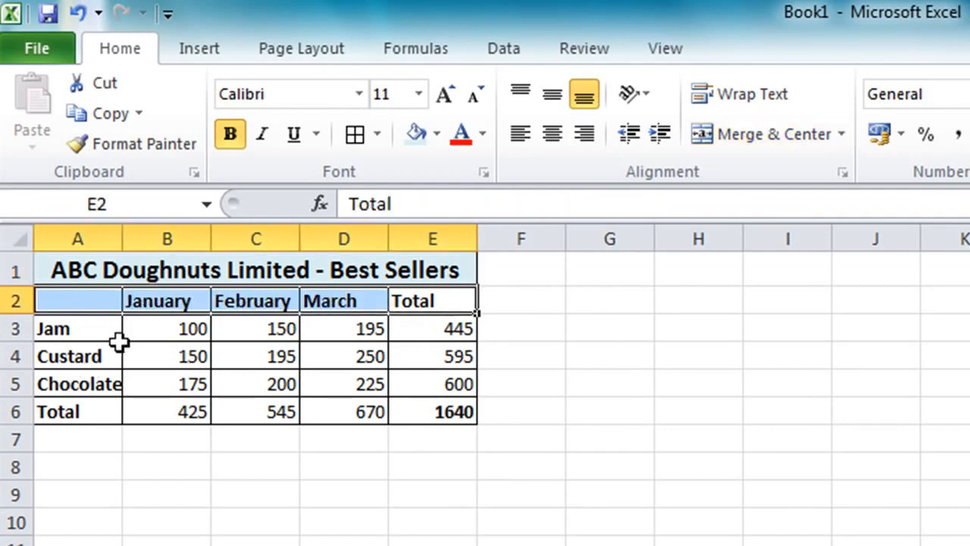
click(88, 328)
drag(89, 327, 72, 410)
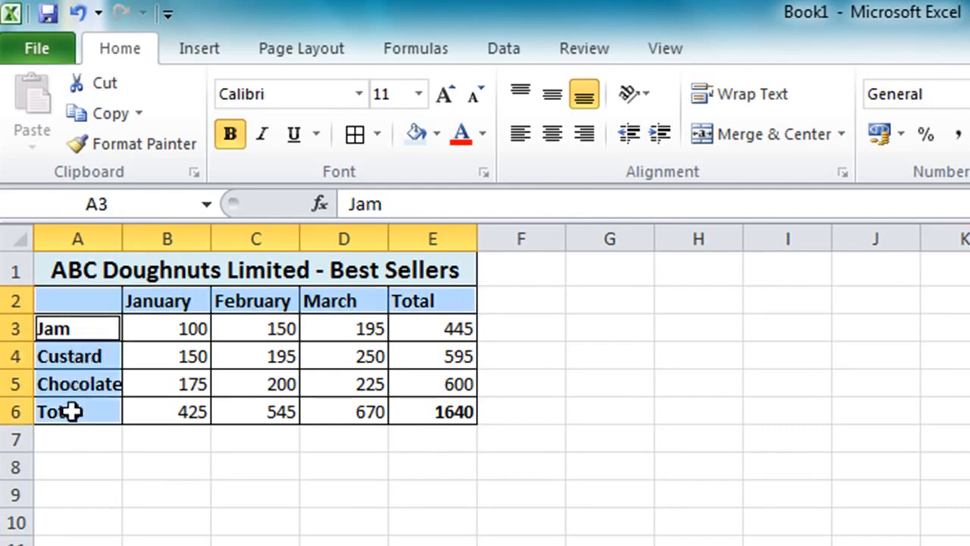
click(437, 134)
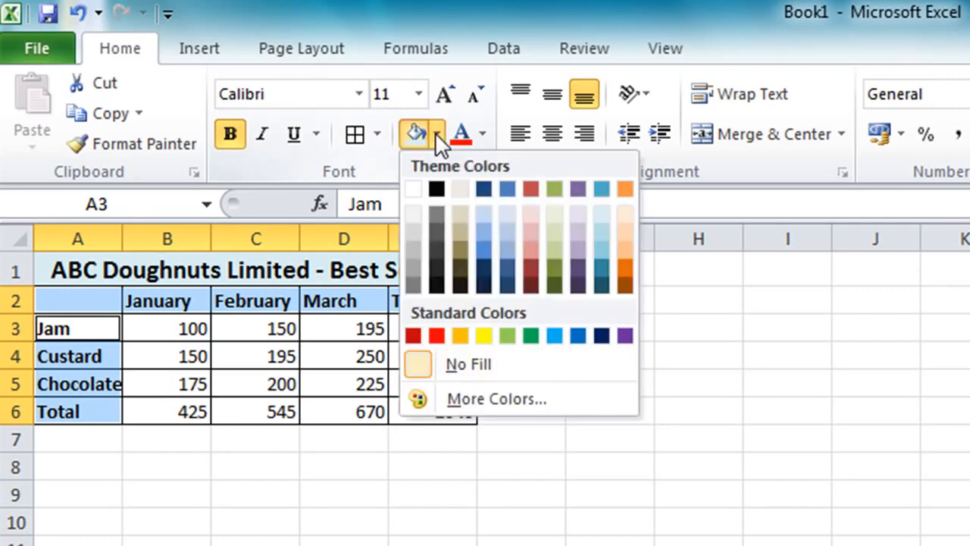
click(559, 213)
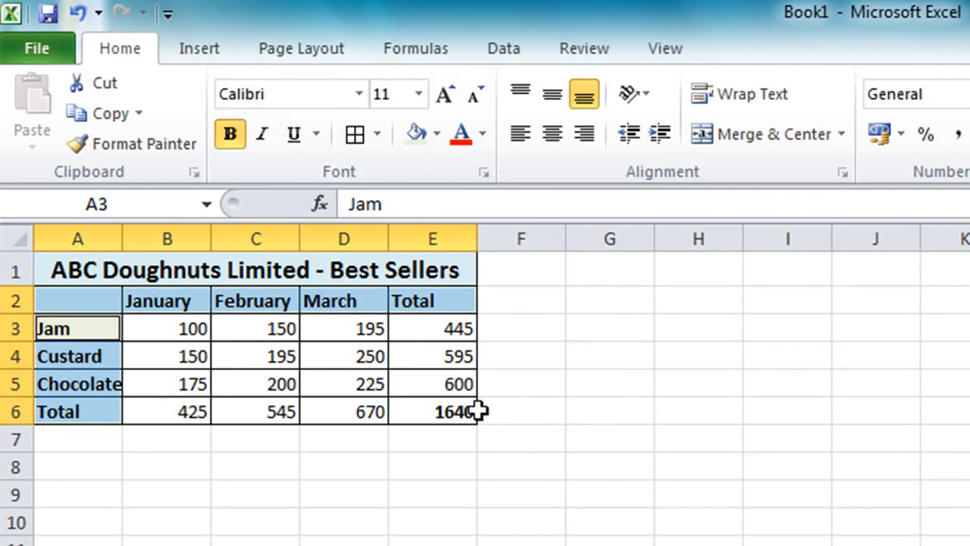
Fill the grand total cell E6 with the lightest orange theme color
click(443, 411)
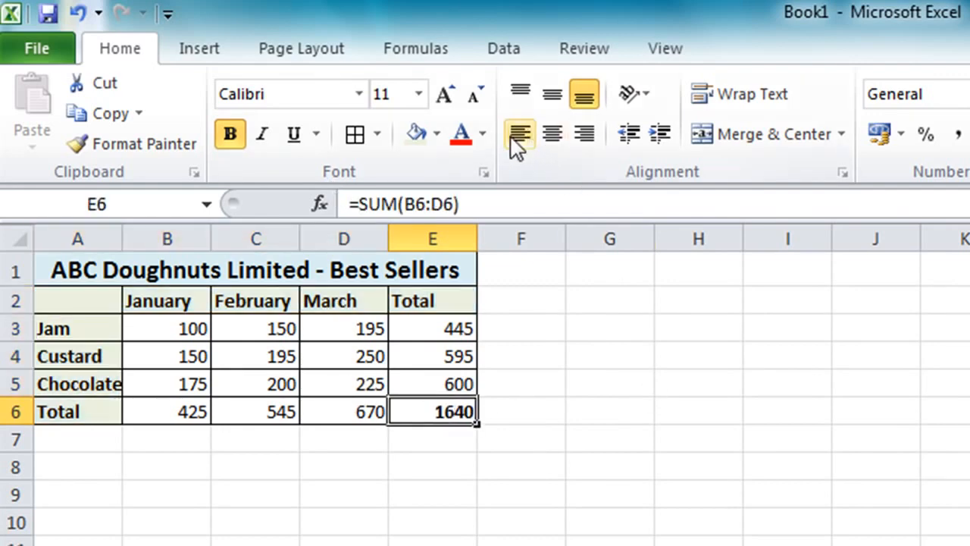
click(437, 134)
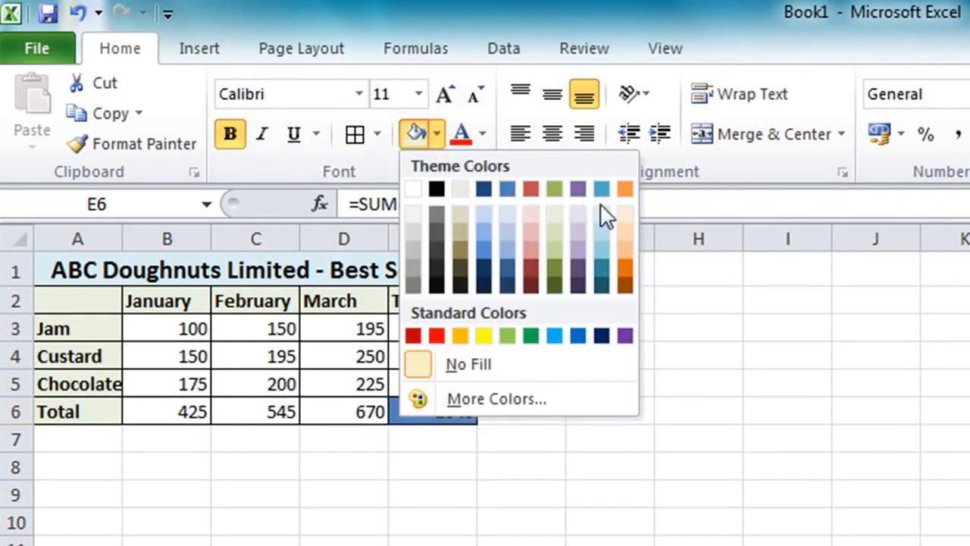
click(624, 214)
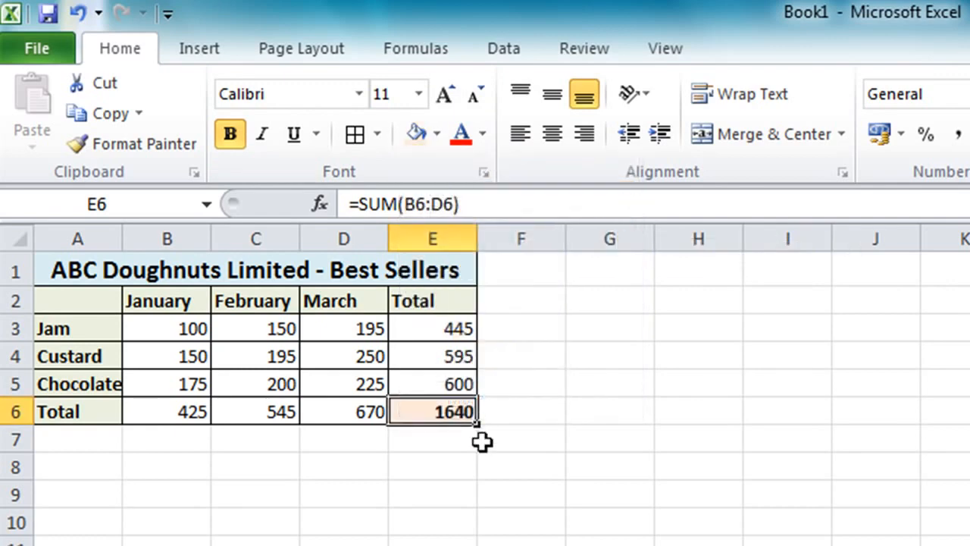
click(661, 452)
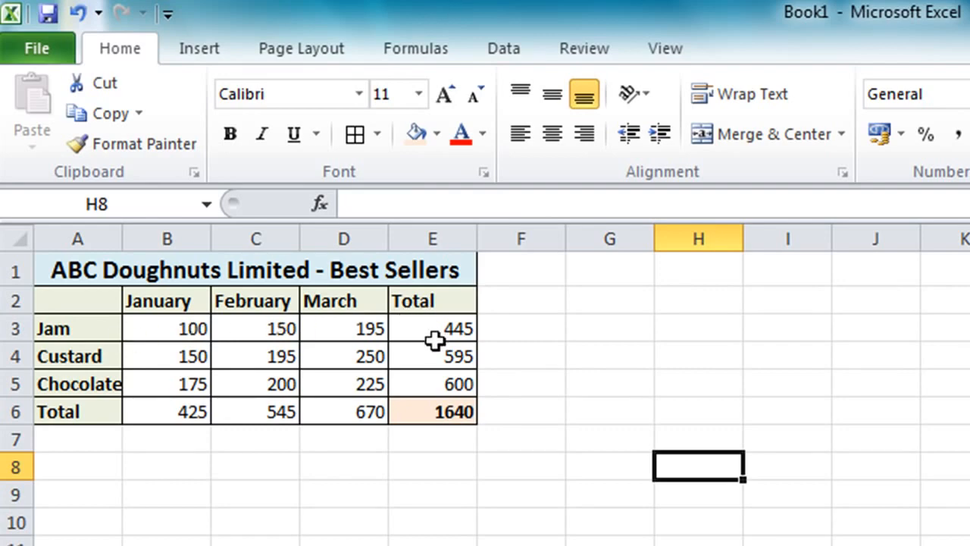
Format the sales figures and totals in B3:E6 as pound (£) accounting values with no decimal places
drag(188, 328, 416, 410)
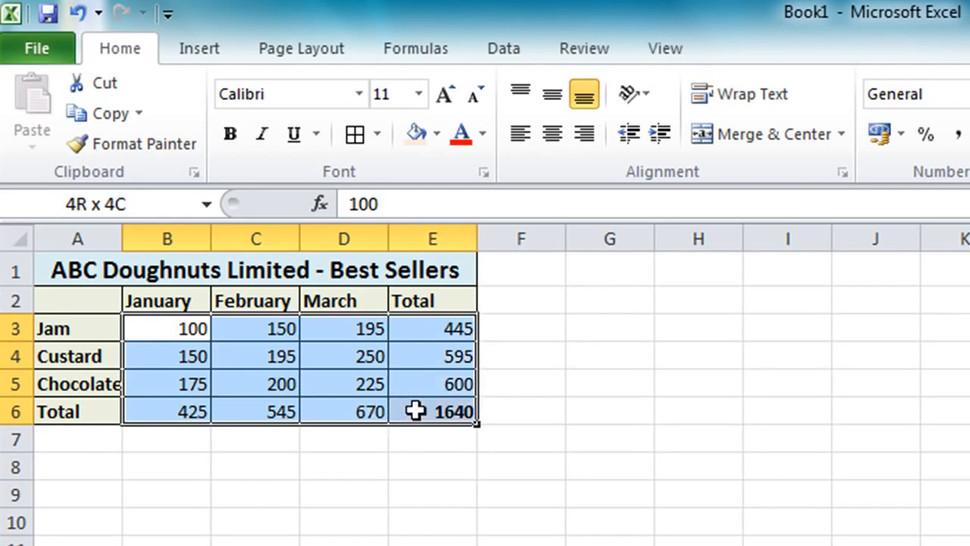
drag(416, 410, 417, 410)
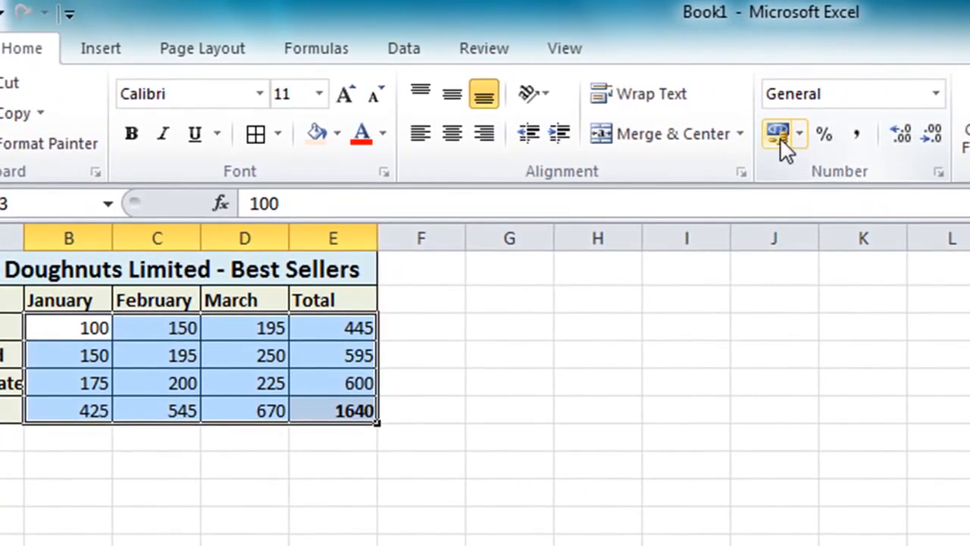
click(779, 137)
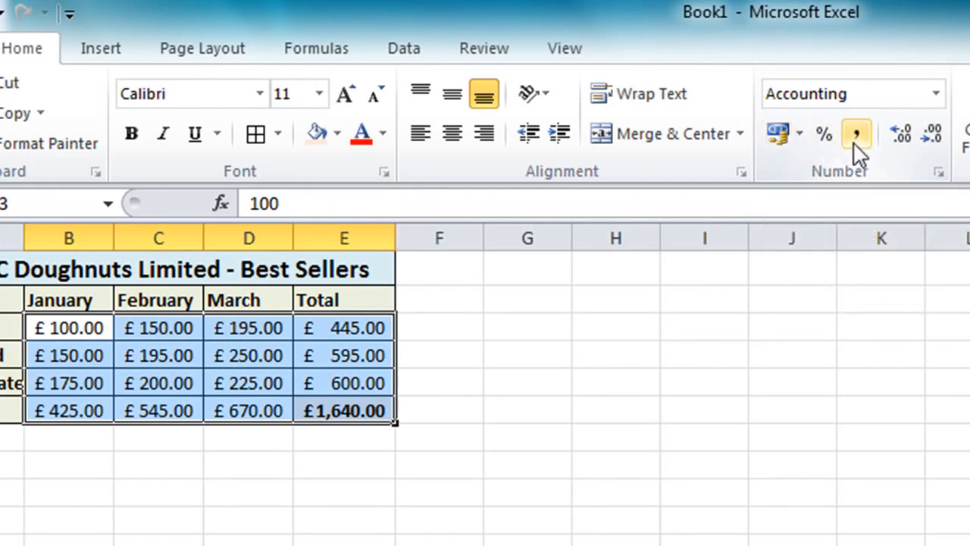
click(926, 137)
click(926, 137)
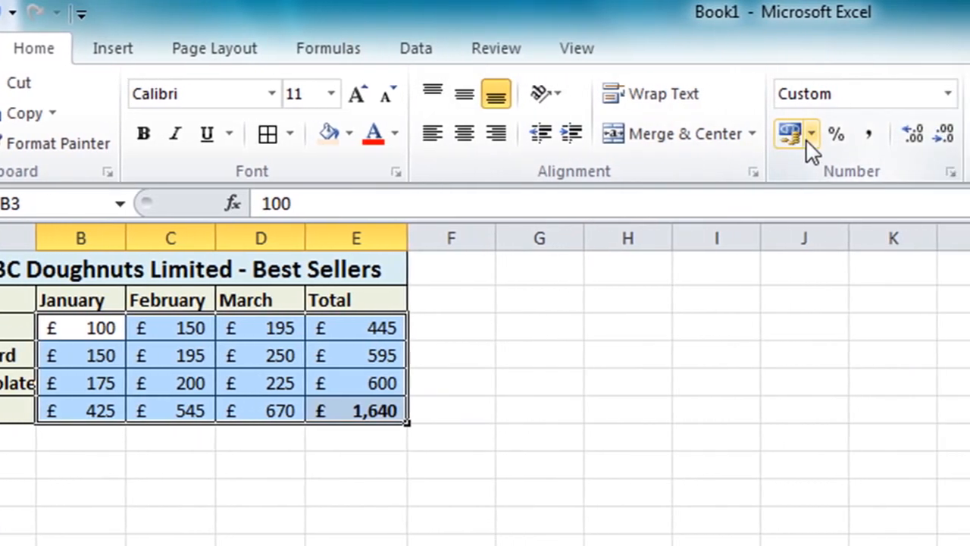
click(844, 137)
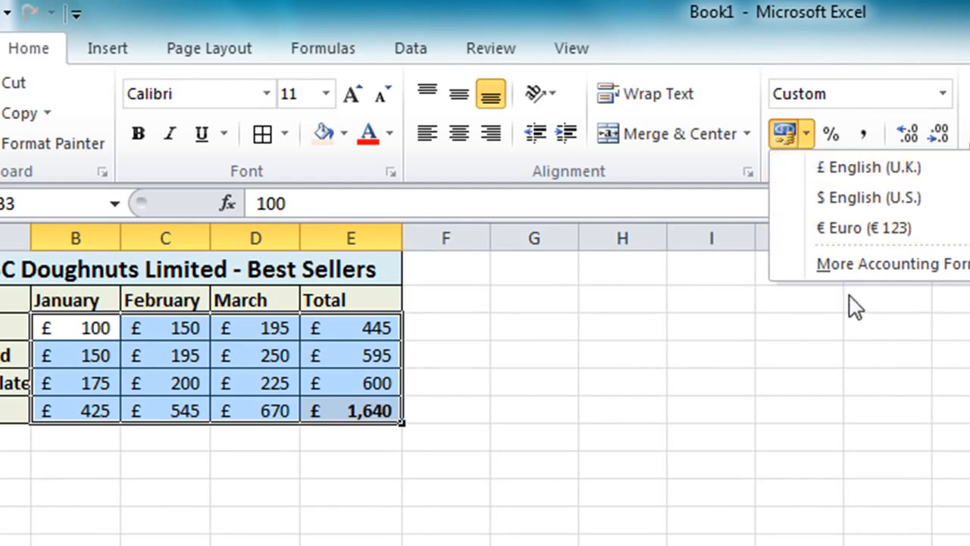
click(952, 269)
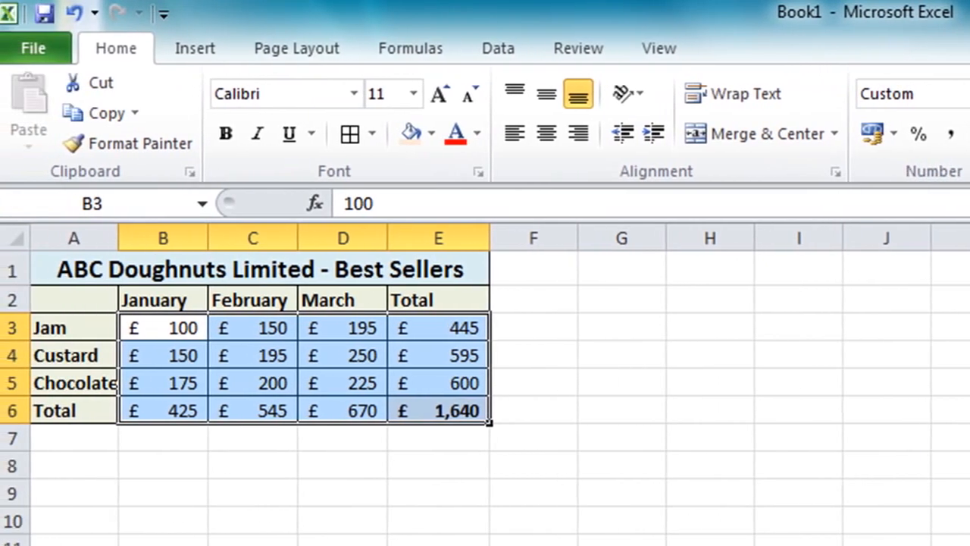
click(582, 445)
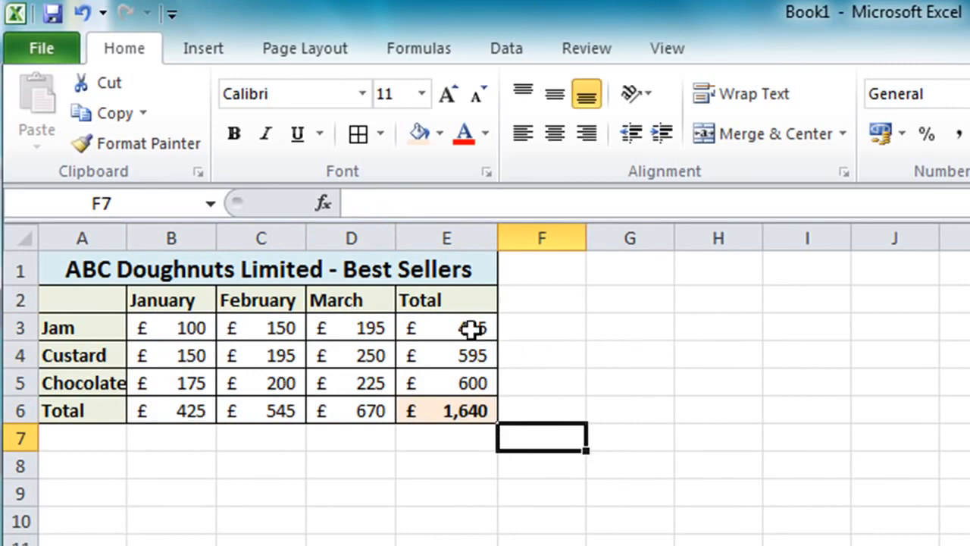
Make the product totals in E3:E5 and the monthly totals in B6:D6 bold
drag(471, 328, 454, 375)
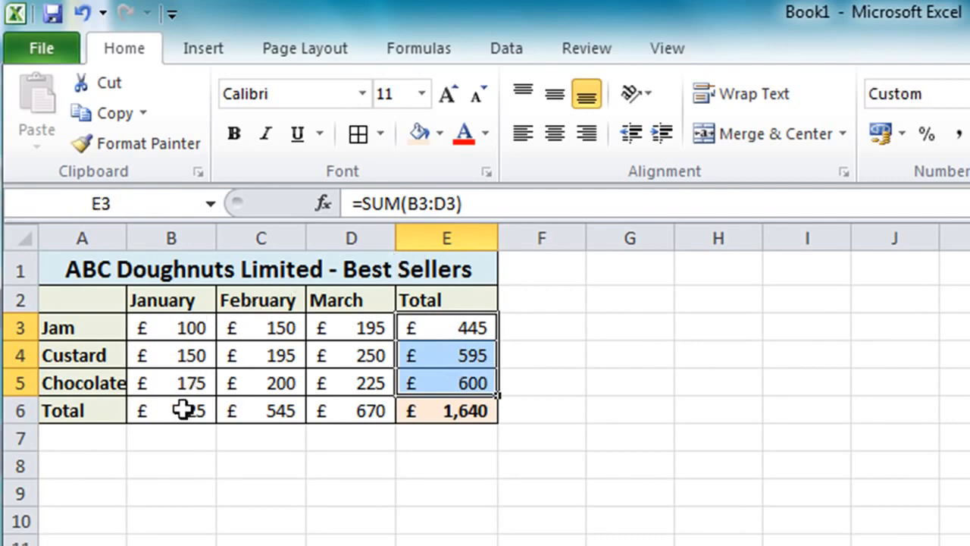
drag(184, 409, 329, 409)
click(234, 135)
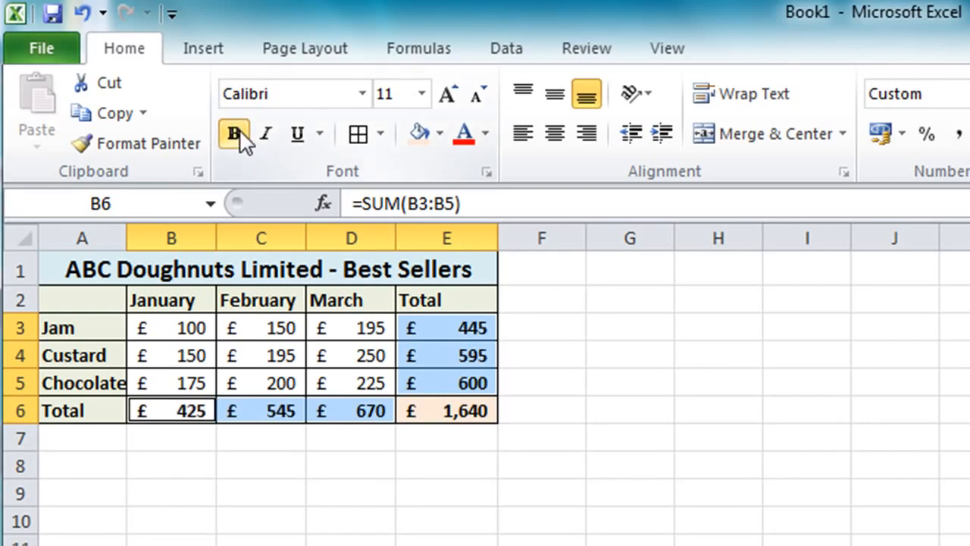
click(582, 500)
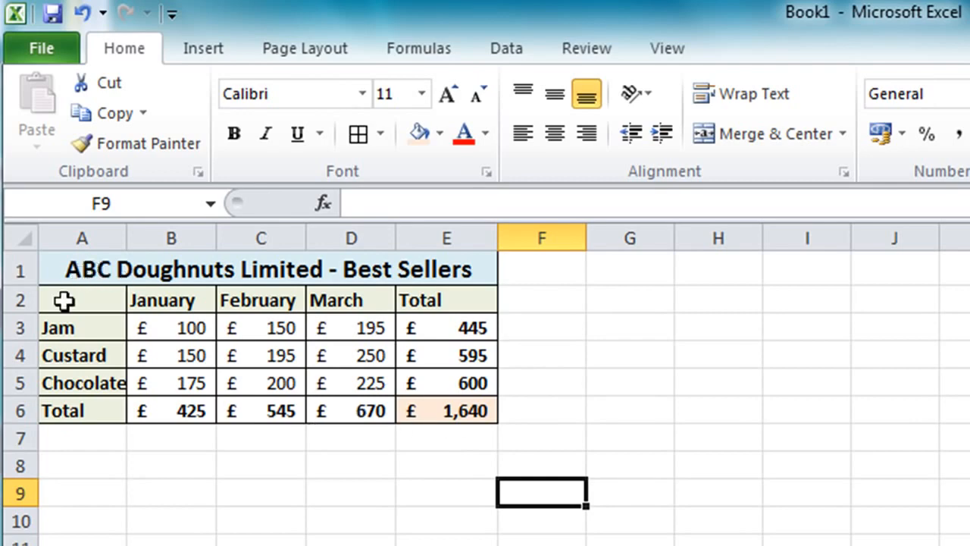
Insert a 2-D clustered column chart of A2:D5 and place it directly below the sales table
drag(64, 300, 356, 376)
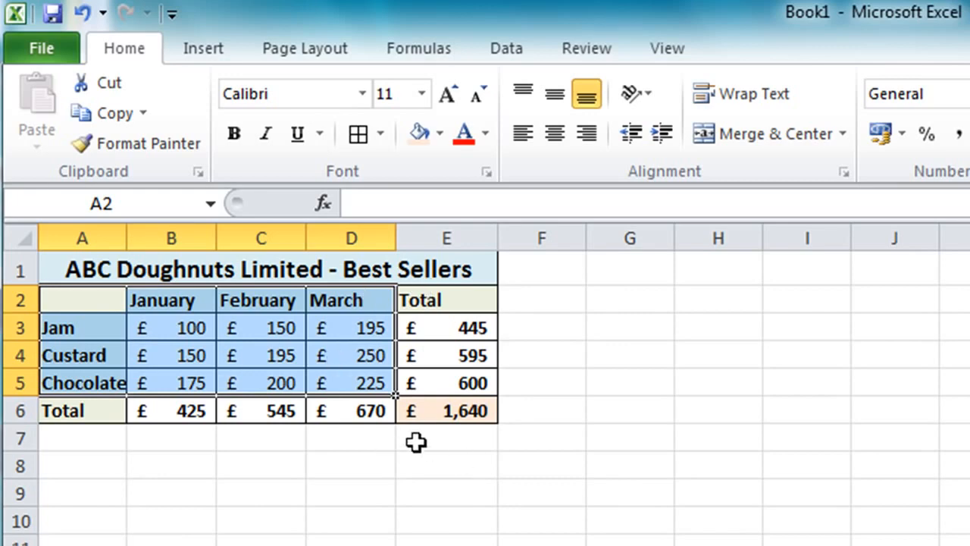
click(214, 57)
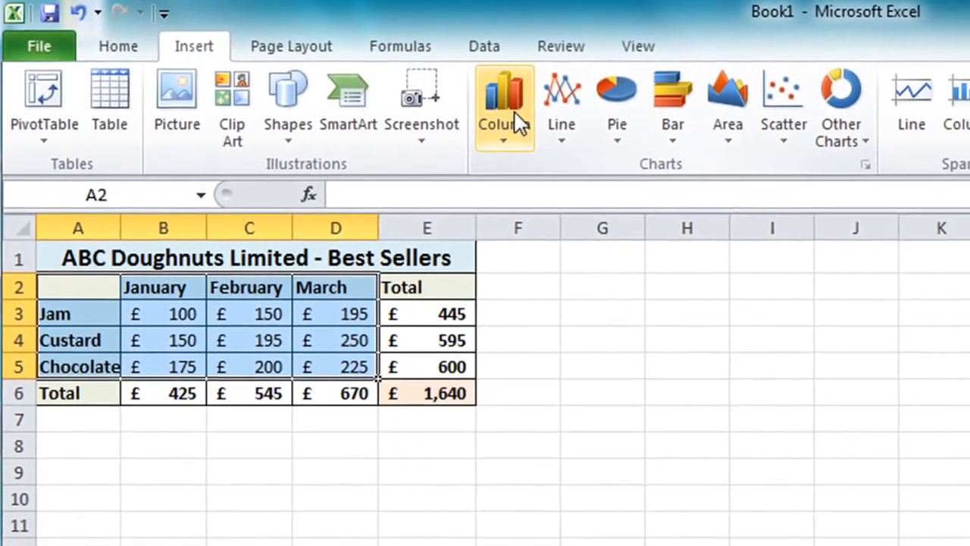
click(513, 112)
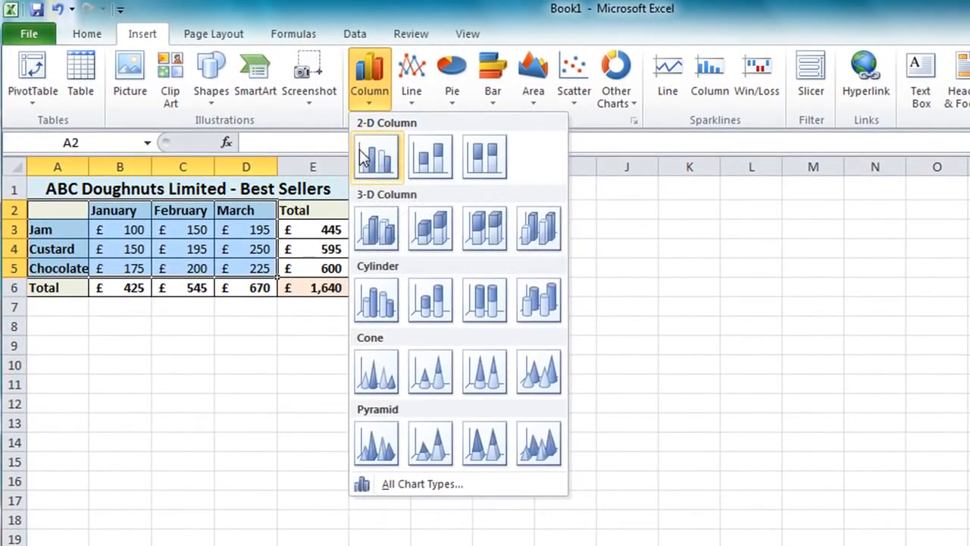
click(379, 156)
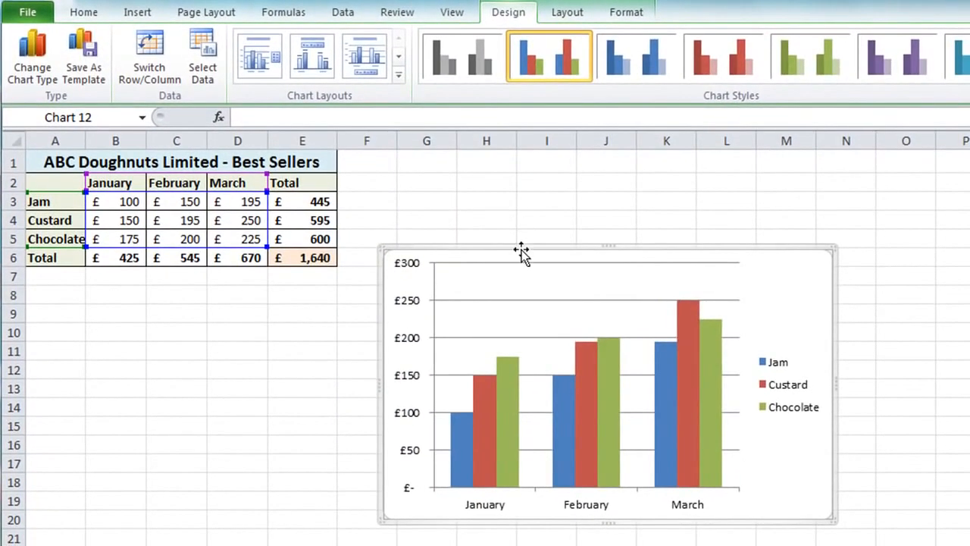
drag(518, 251, 166, 279)
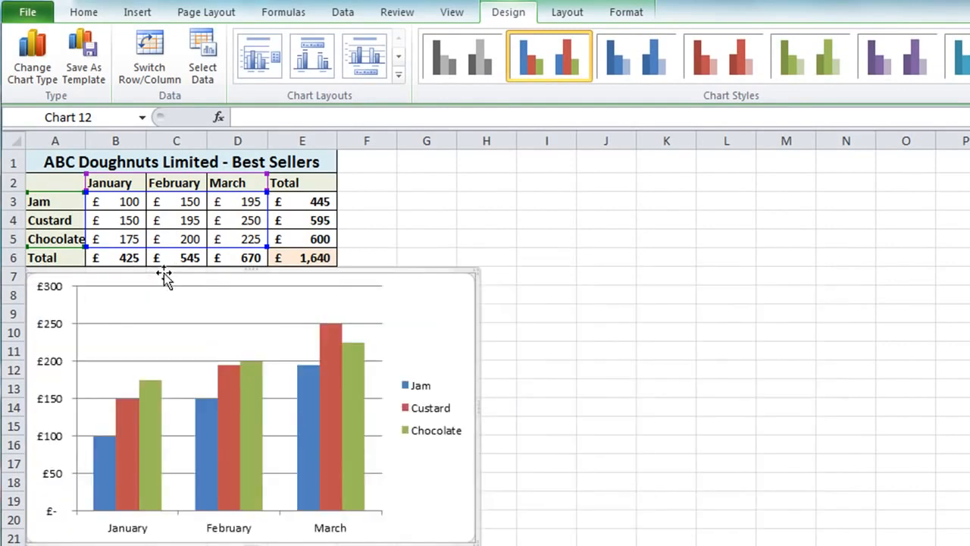
click(359, 162)
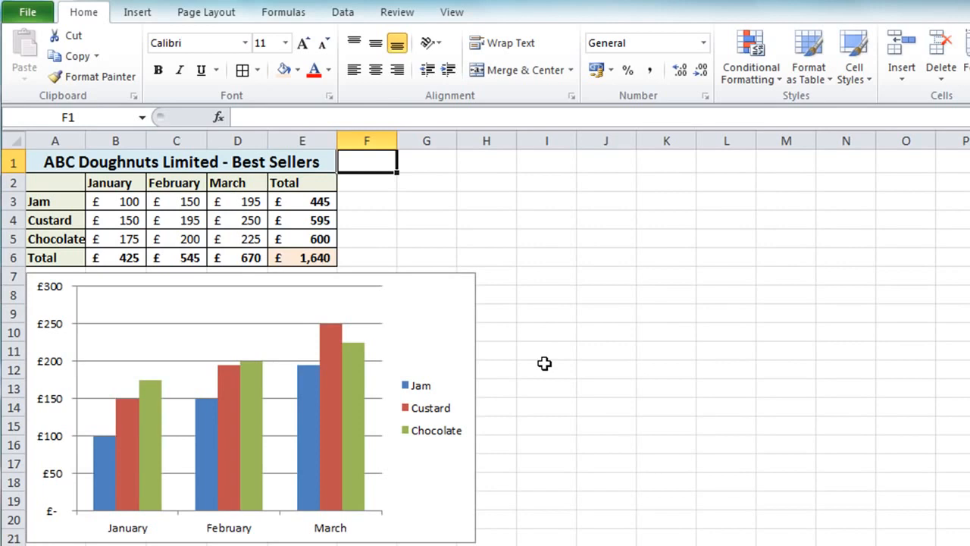
Try a value of 200 for January Jam sales in B3, and undo the change
click(102, 200)
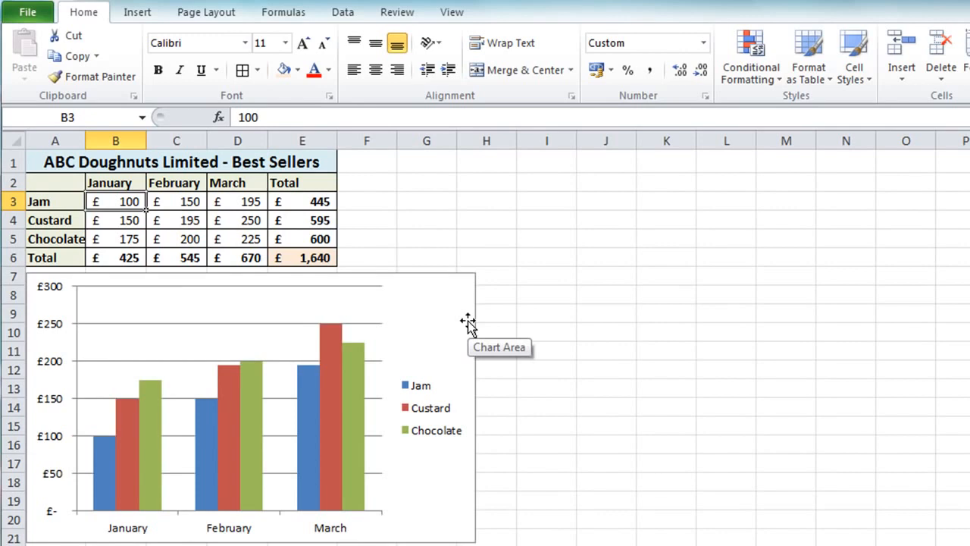
text(200)
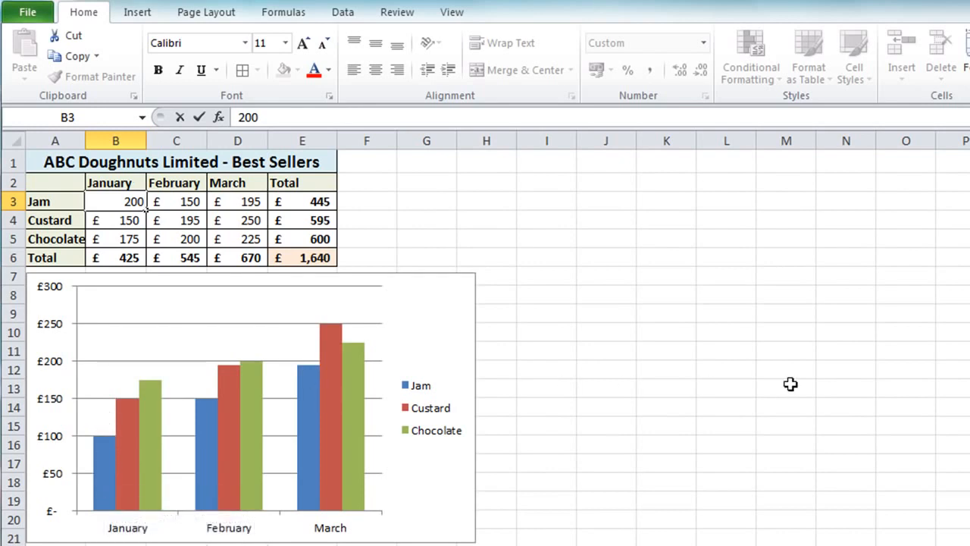
key(ctrl+Return)
key(Return)
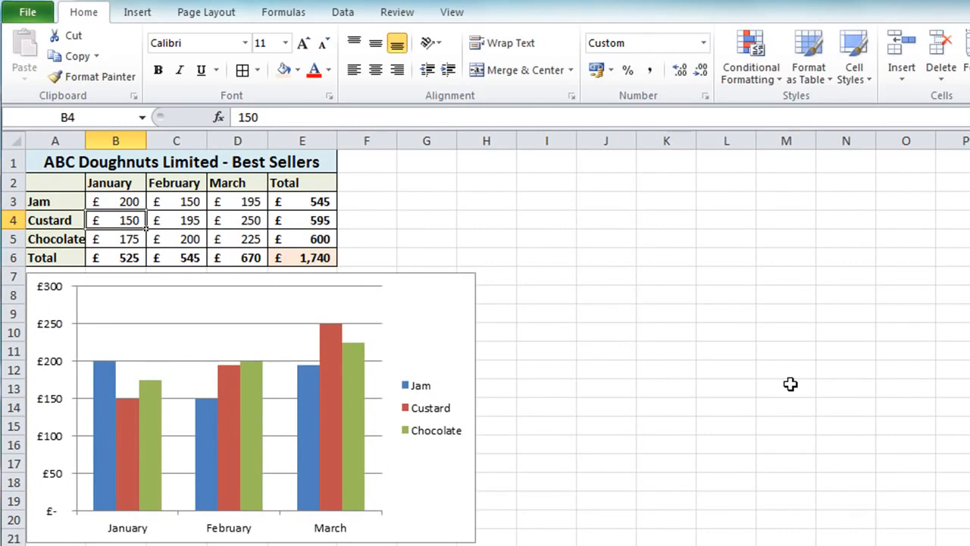
key(ctrl+z)
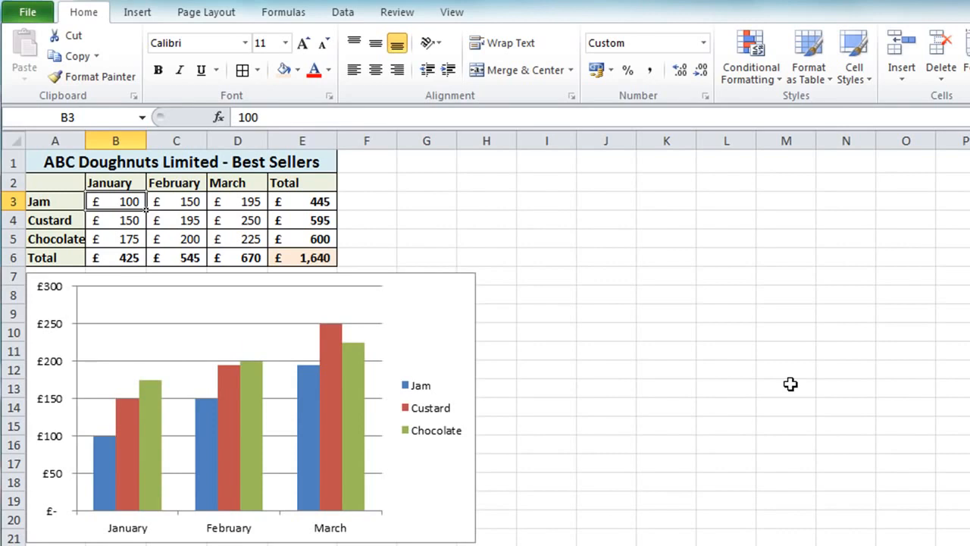
Set the January Jam sales figure in cell B3 to 250
text(250)
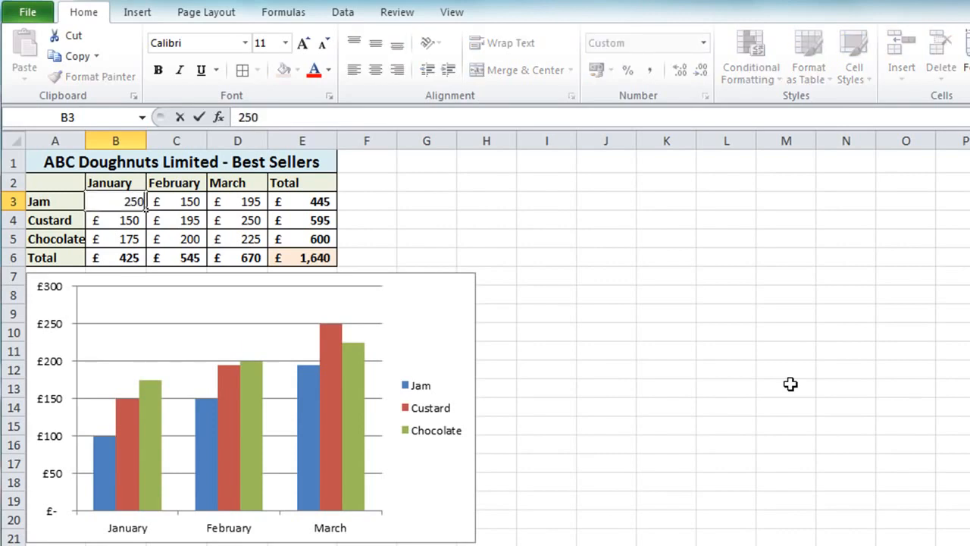
key(Return)
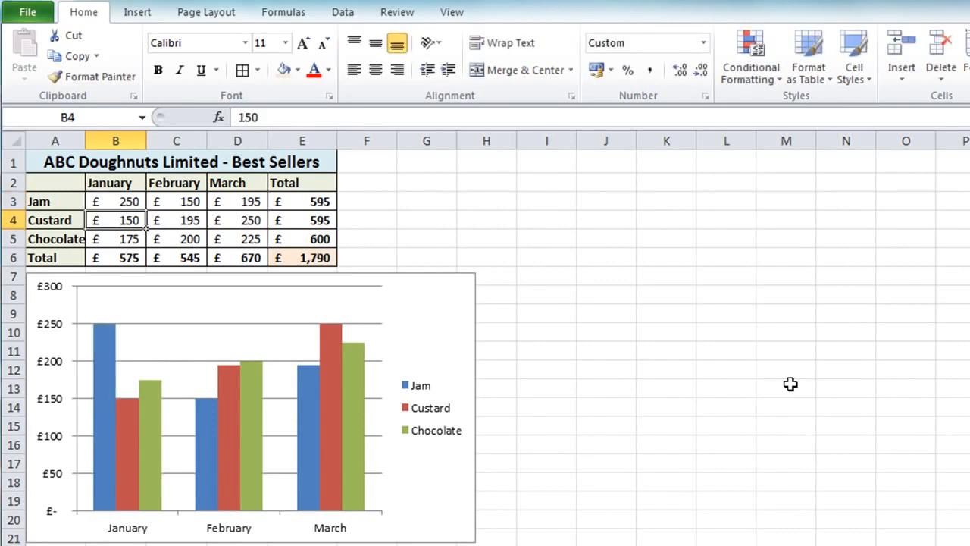